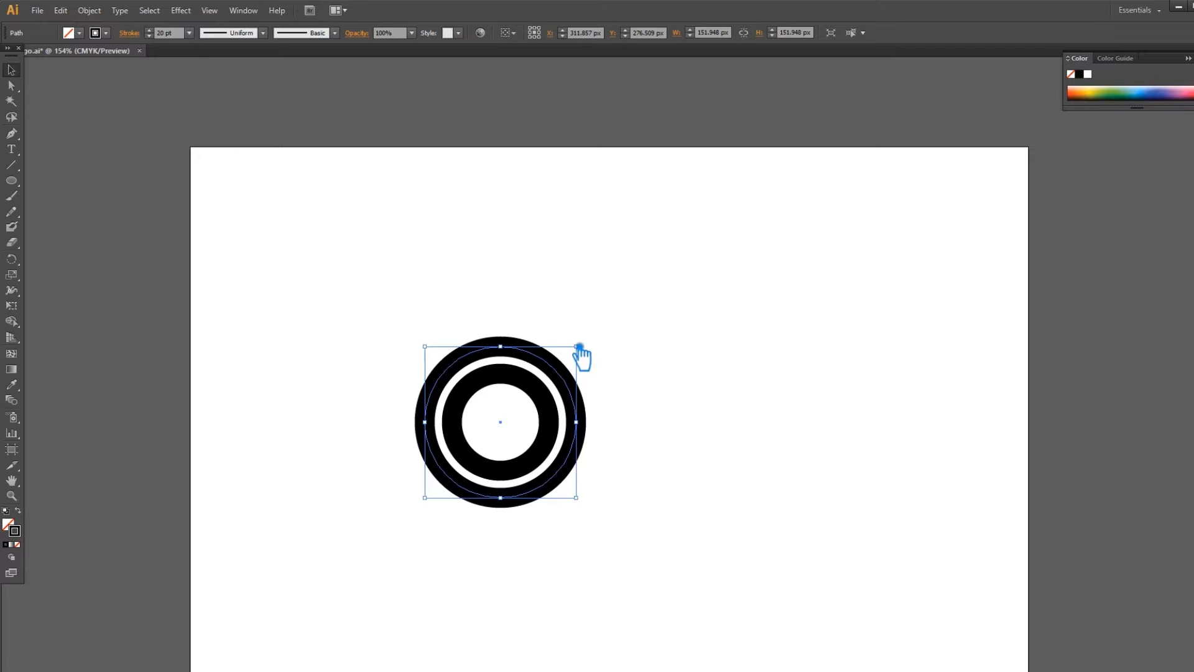
Scale up a centred copy of the outer circle to form a third, larger ring.
key(ctrl+c)
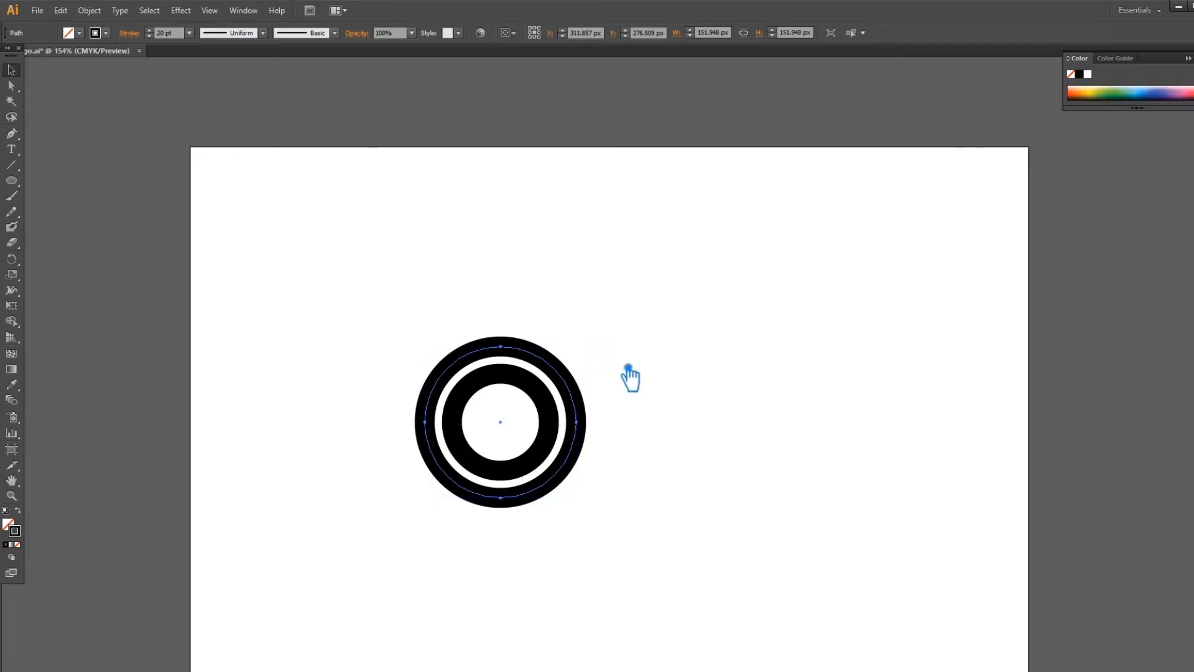
drag(628, 358, 628, 355)
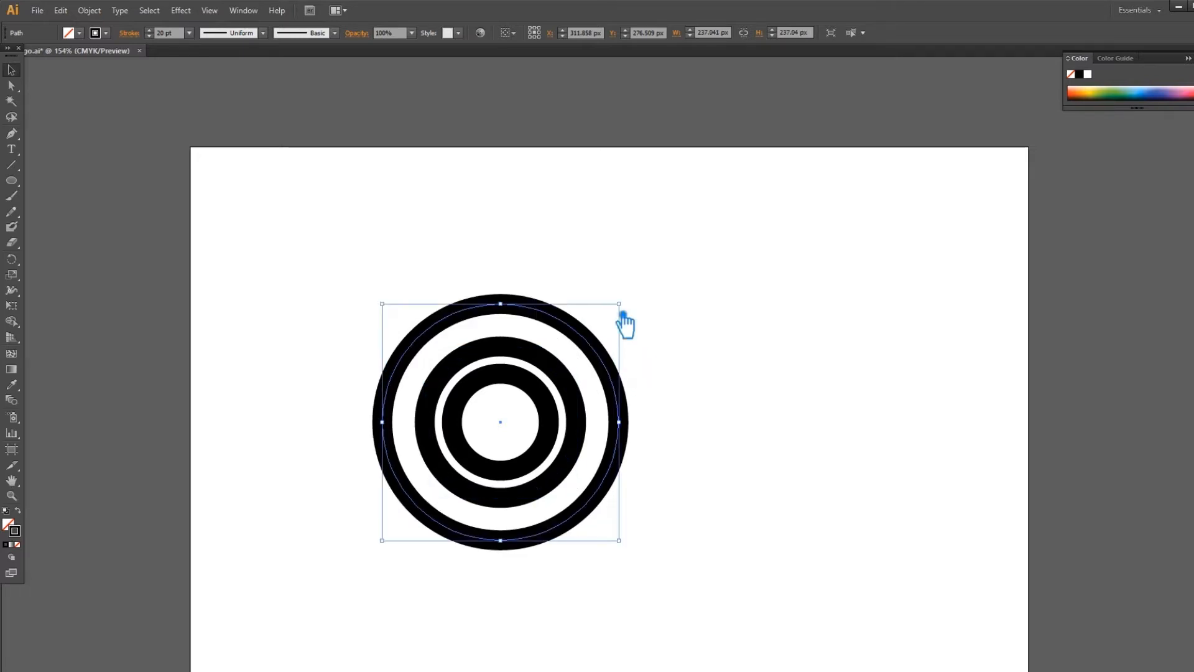
mouse_move(632, 309)
mouse_down()
mouse_move(619, 334)
mouse_move(627, 306)
mouse_up()
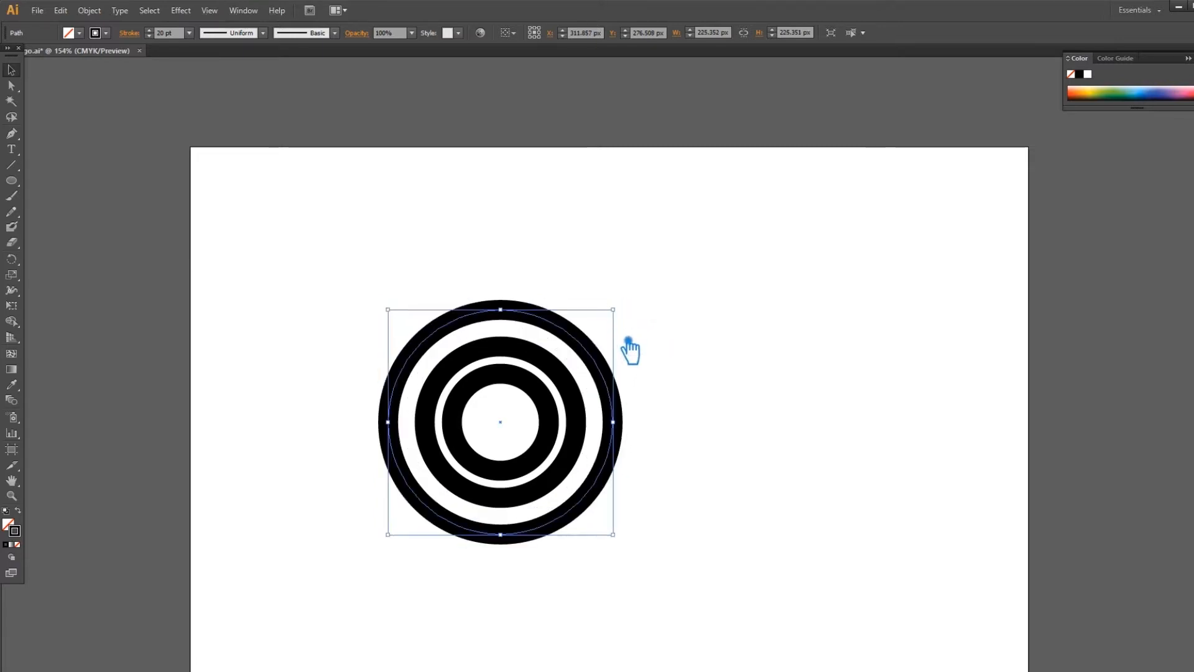
key(ctrl+z)
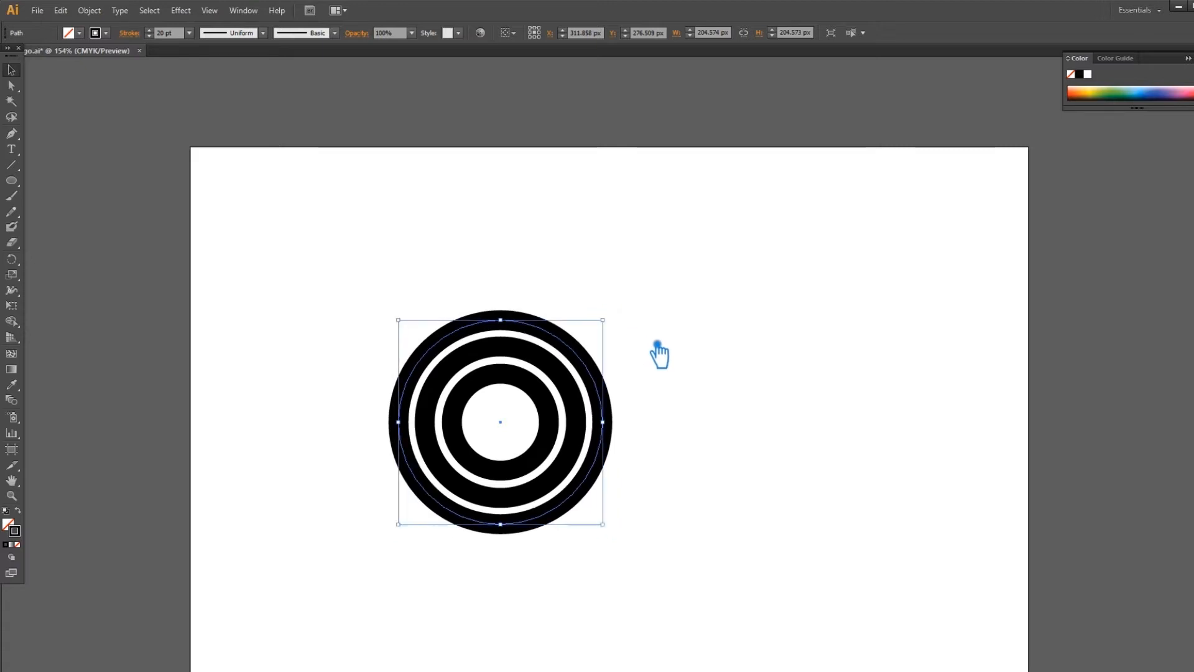
click(657, 345)
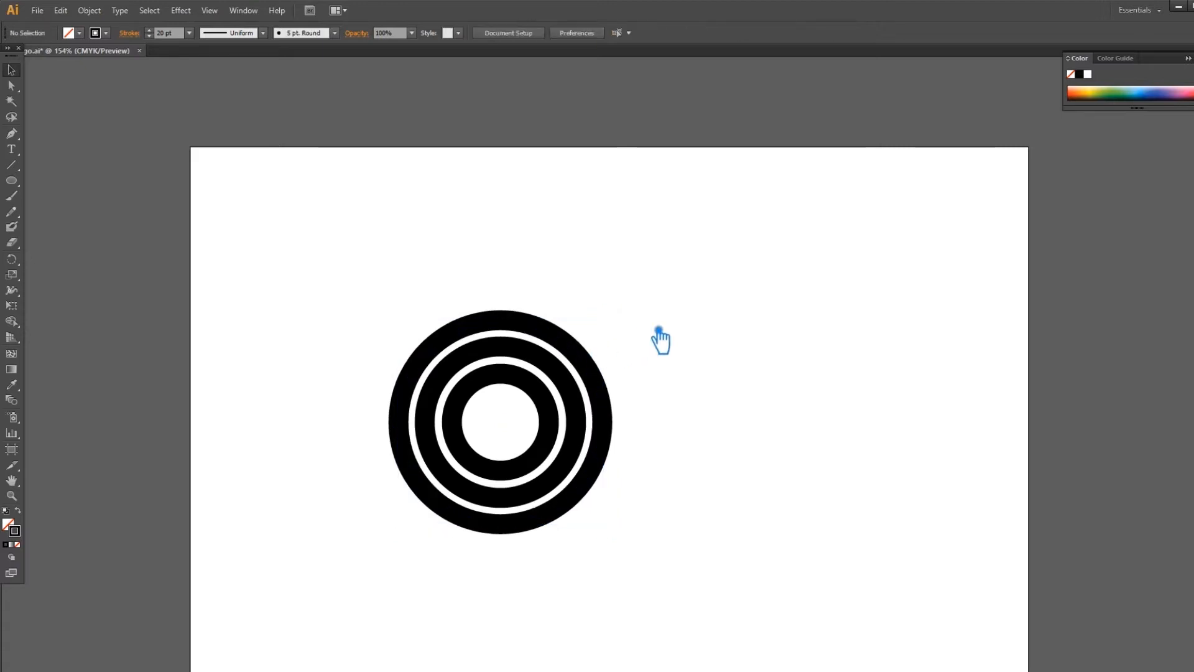
Enlarge the new outer ring slightly to about 209 px so the three rings are evenly spaced.
key(ctrl+plus)
key(ctrl+plus)
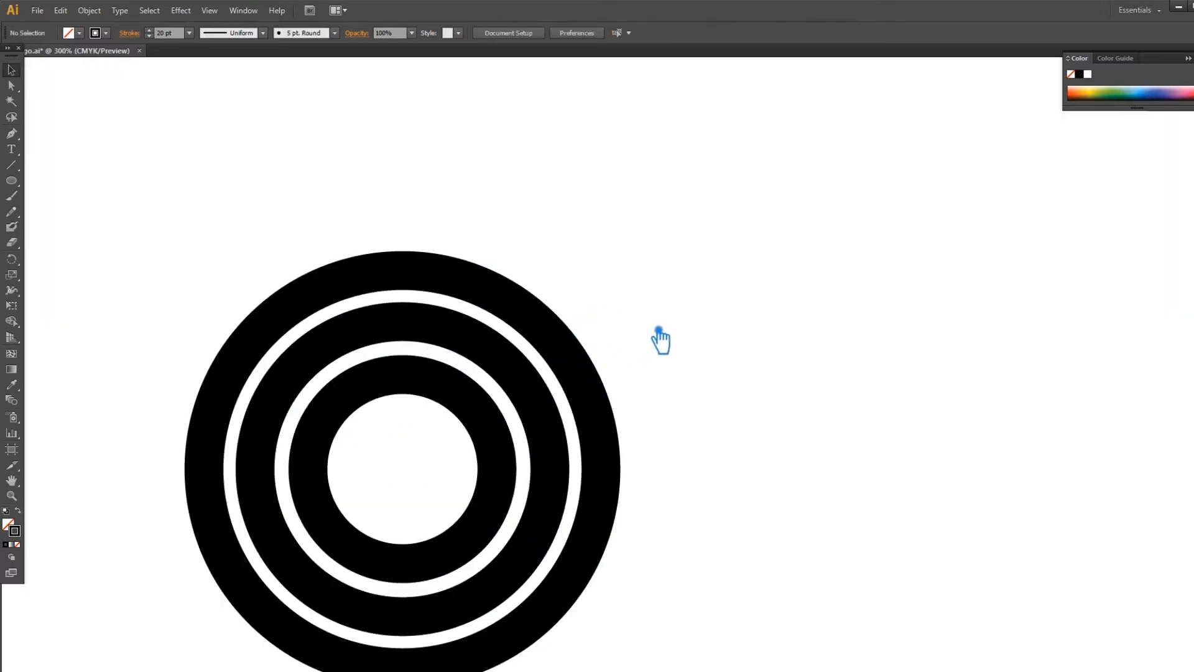
click(576, 346)
drag(614, 274, 617, 271)
click(696, 337)
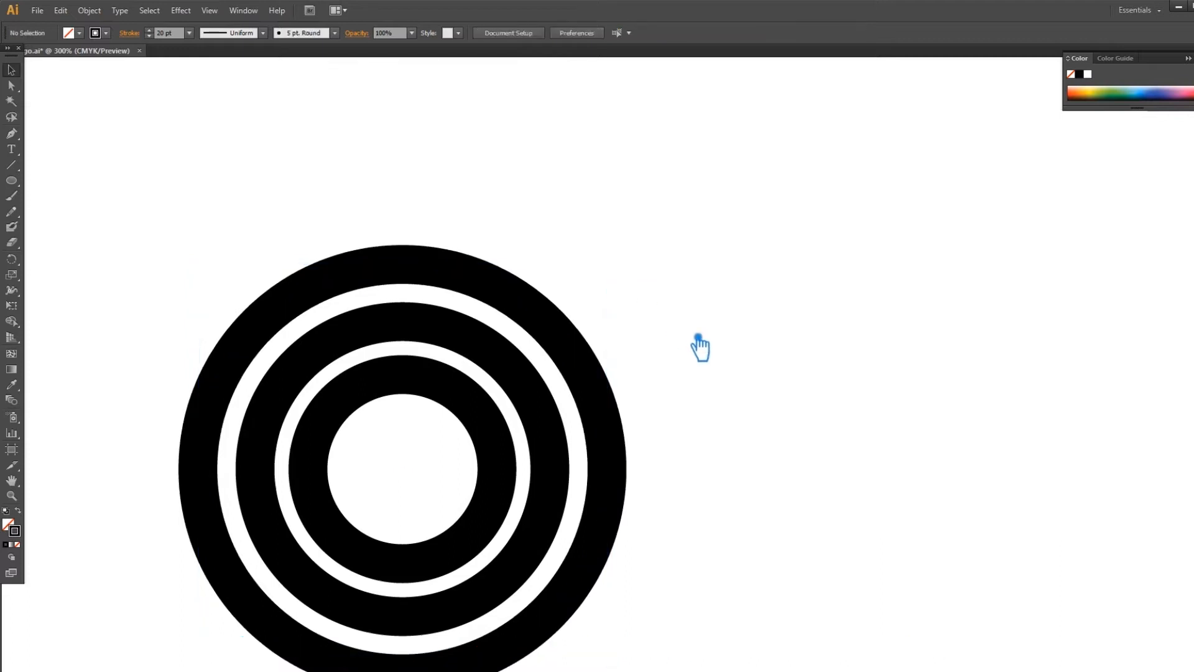
key(ctrl+minus)
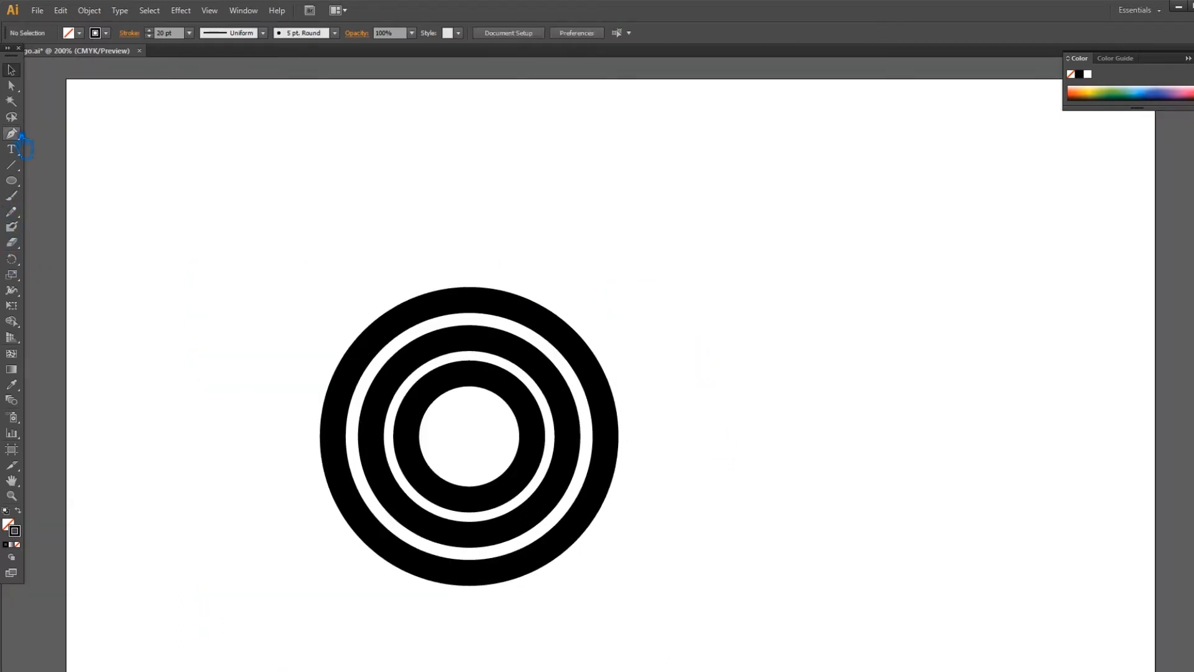
Draw a vertical stem line at the outer ring's right edge and extend its bottom end downward.
mouse_move(609, 475)
mouse_down()
mouse_move(639, 221)
mouse_move(635, 119)
mouse_up()
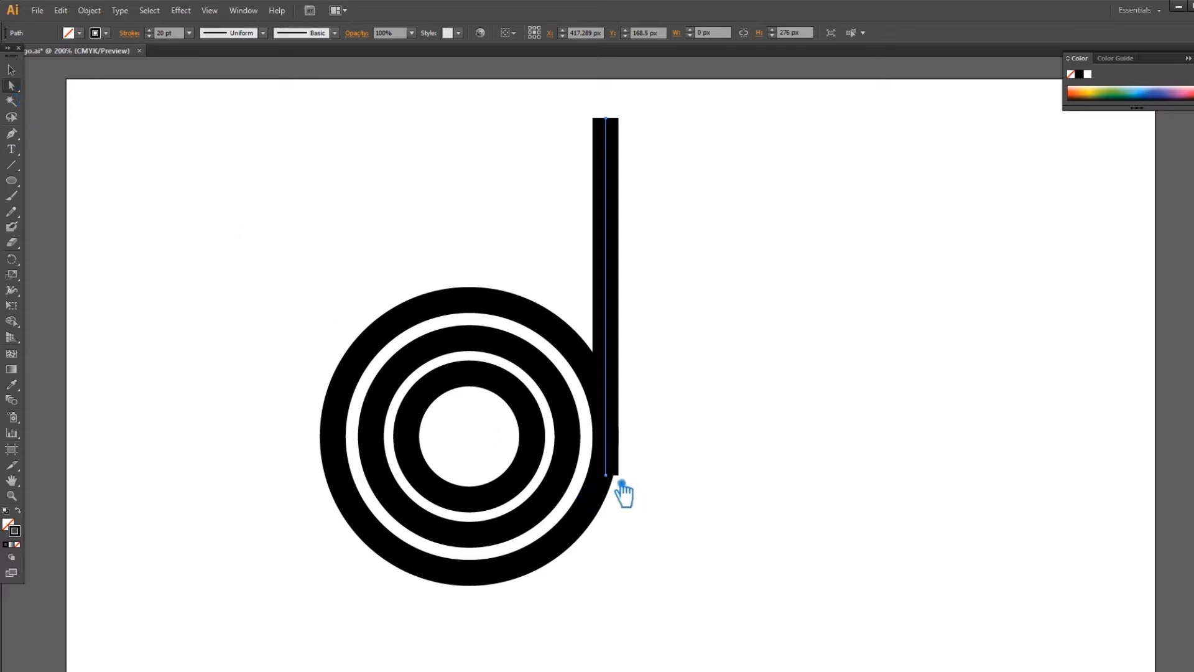
click(616, 488)
key(Down)
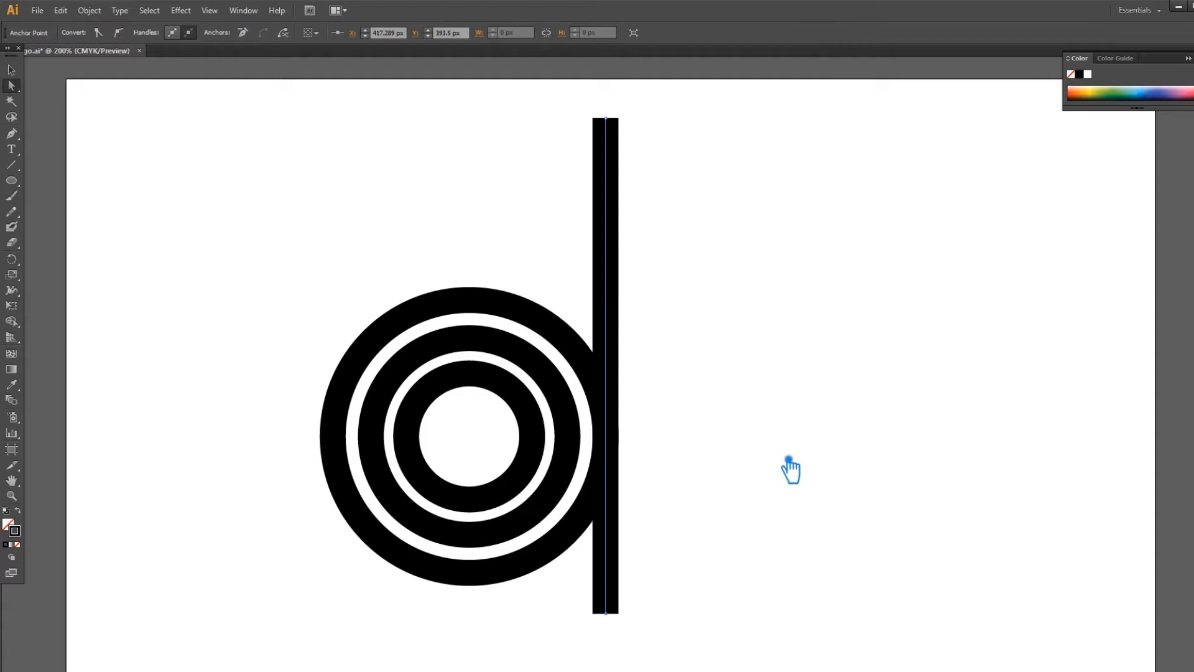
Alt-drag two copies of the stem to the left to make three vertical bars.
click(12, 71)
click(315, 178)
drag(617, 365, 547, 441)
drag(689, 242, 402, 171)
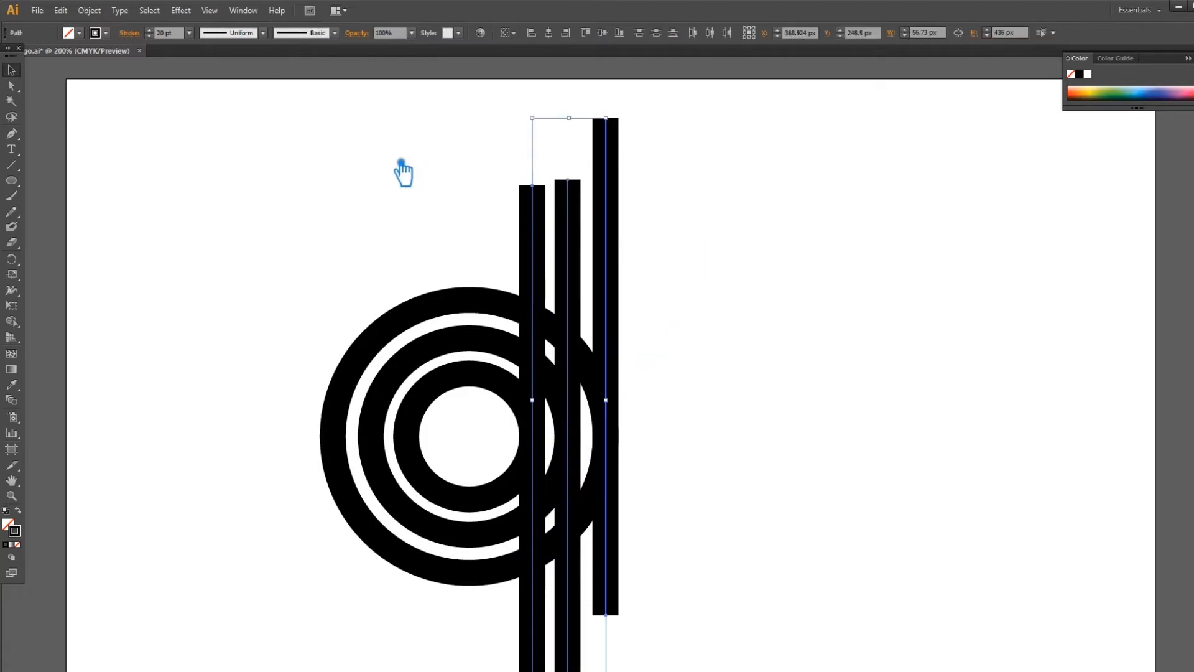
Top-align the three bars and check the left bar against the inner ring's right edge.
click(602, 33)
click(697, 283)
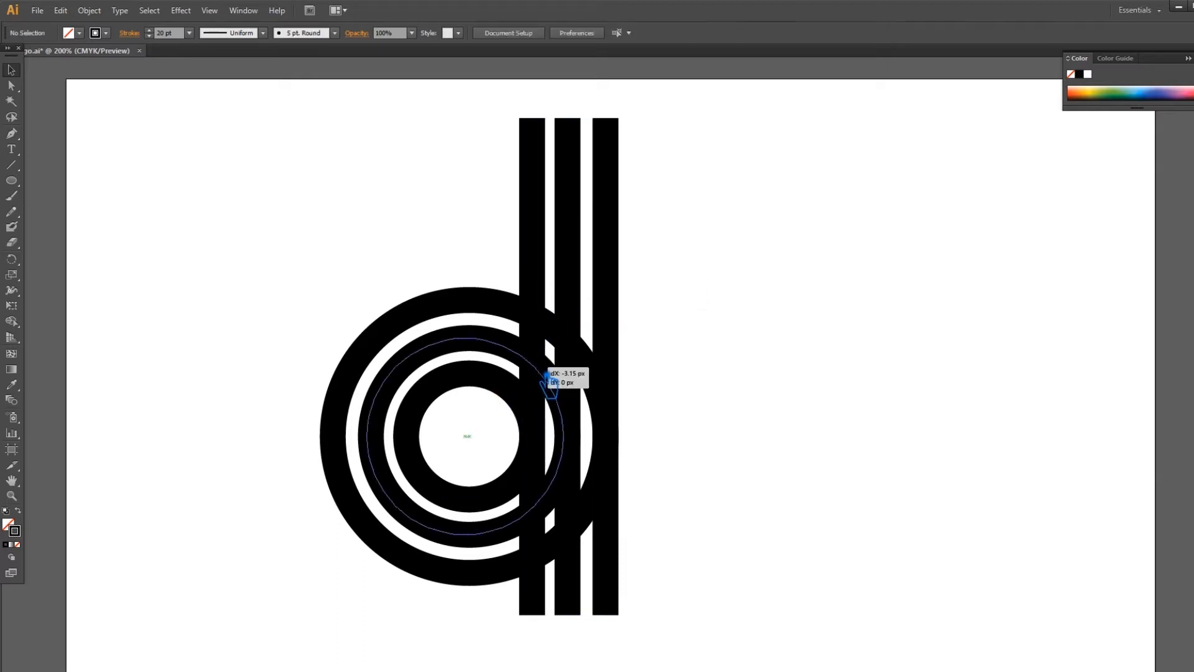
click(547, 260)
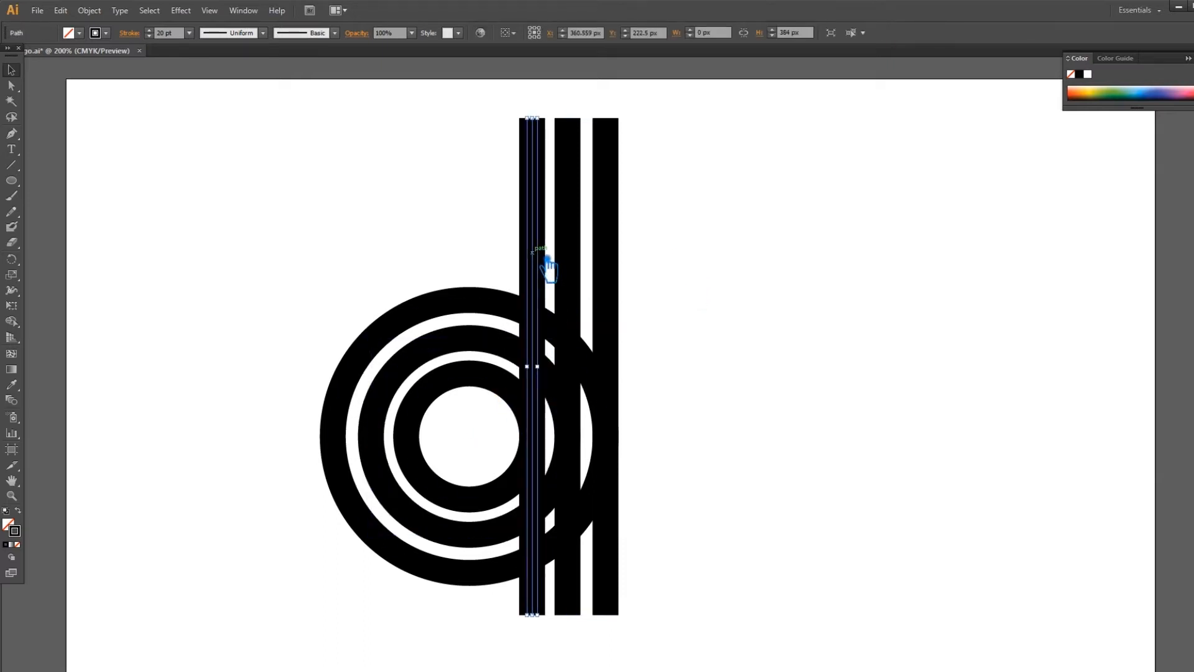
shift+click(490, 506)
click(490, 507)
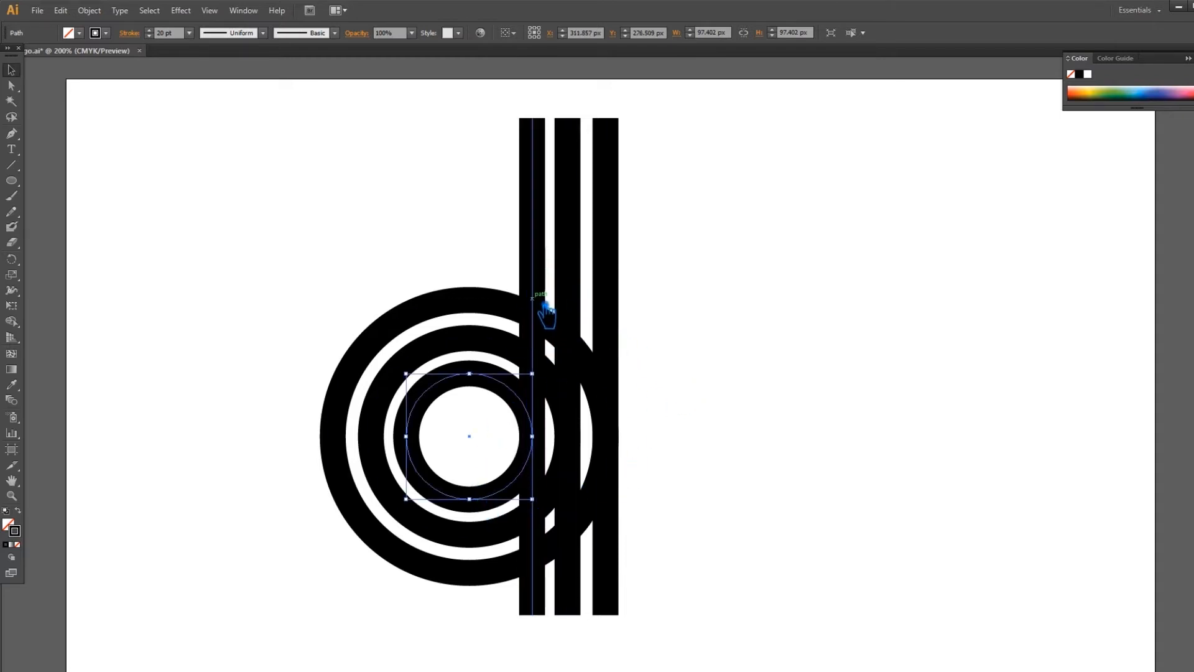
click(711, 330)
Check the middle and outer rings against their bars, then deselect everything.
click(475, 538)
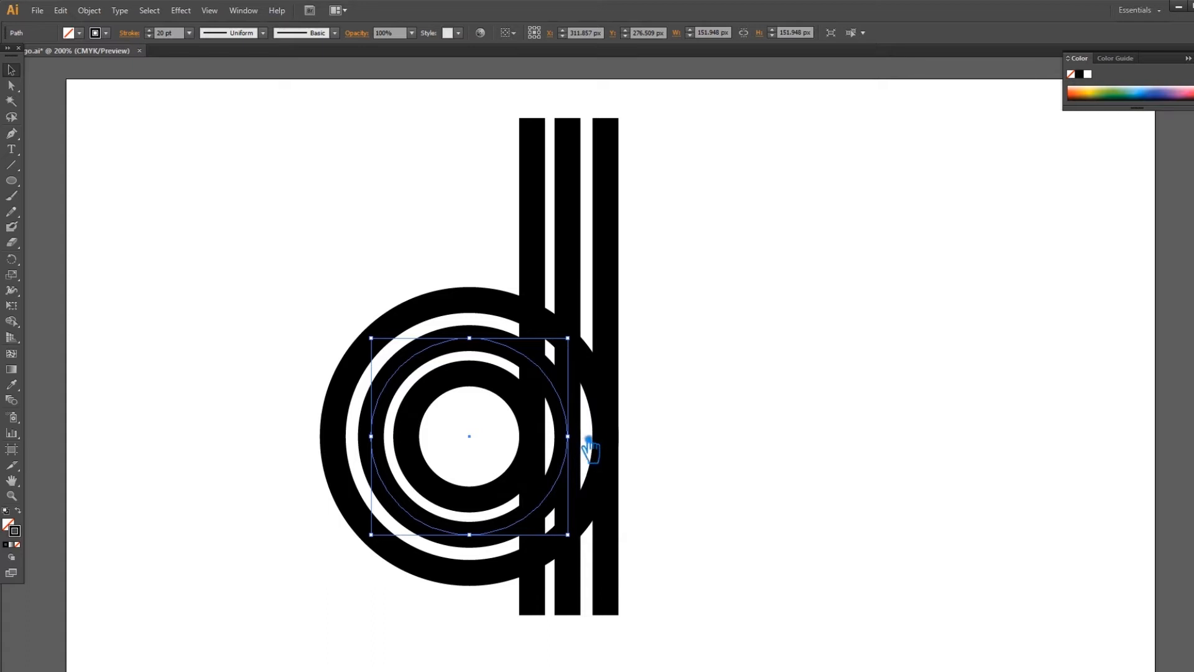
click(707, 408)
click(597, 380)
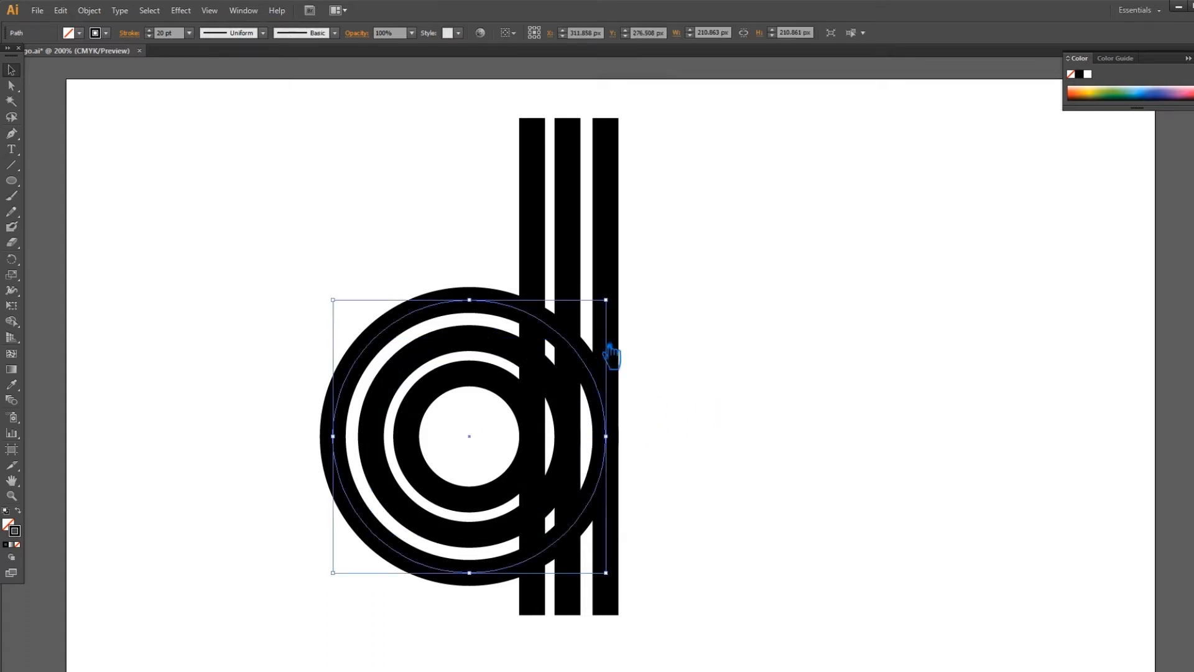
click(620, 275)
click(709, 290)
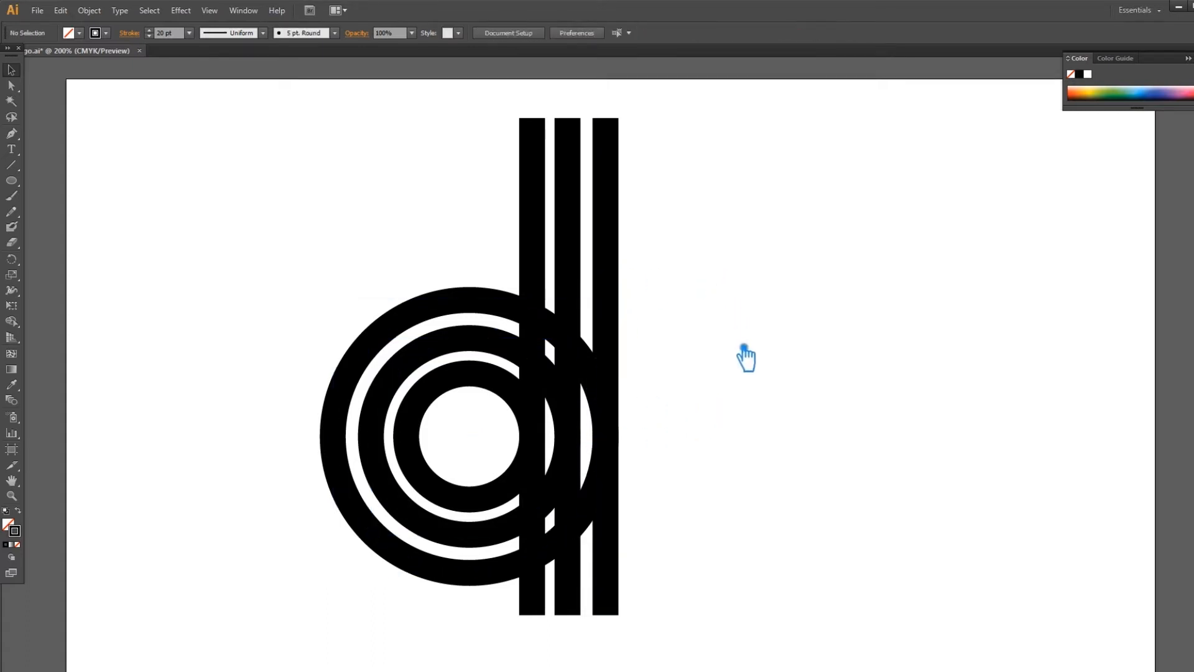
Select all rings and bars and expand them with Fill and Stroke into filled shapes.
drag(743, 373, 822, 367)
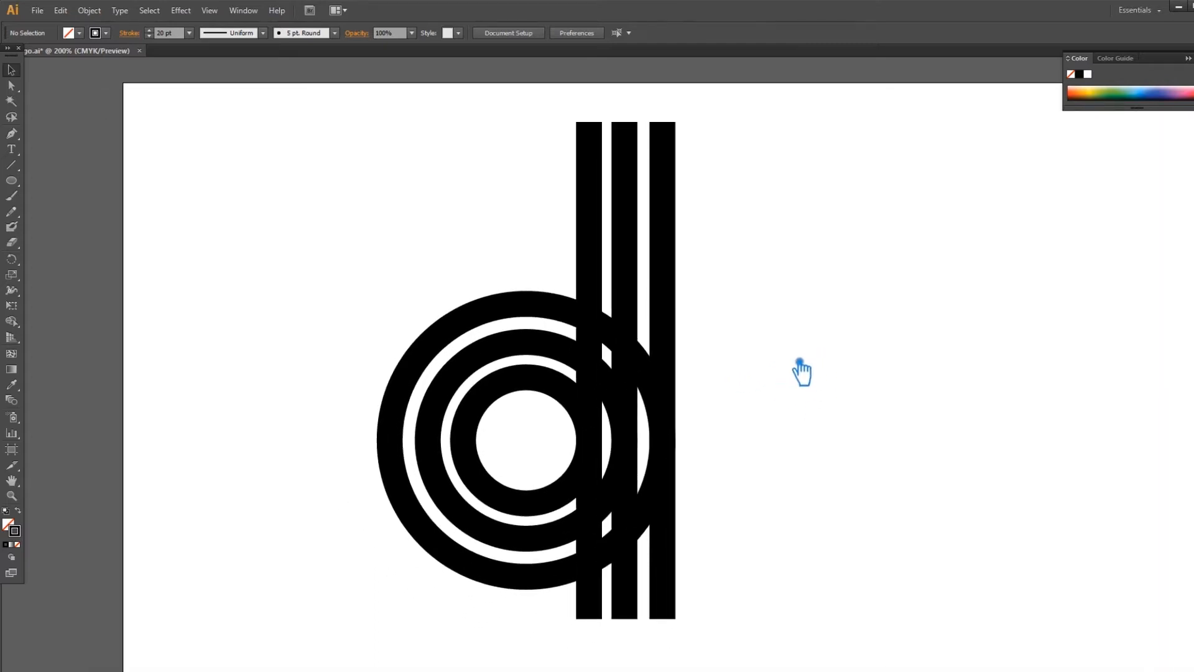
drag(842, 605, 272, 274)
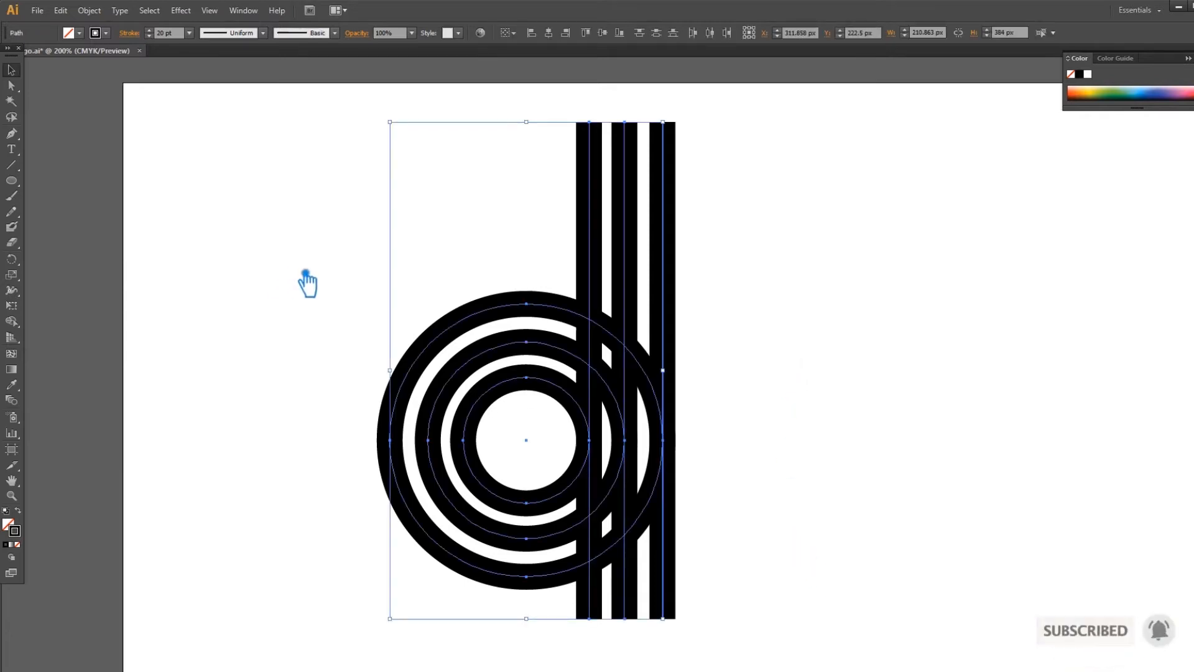
click(104, 18)
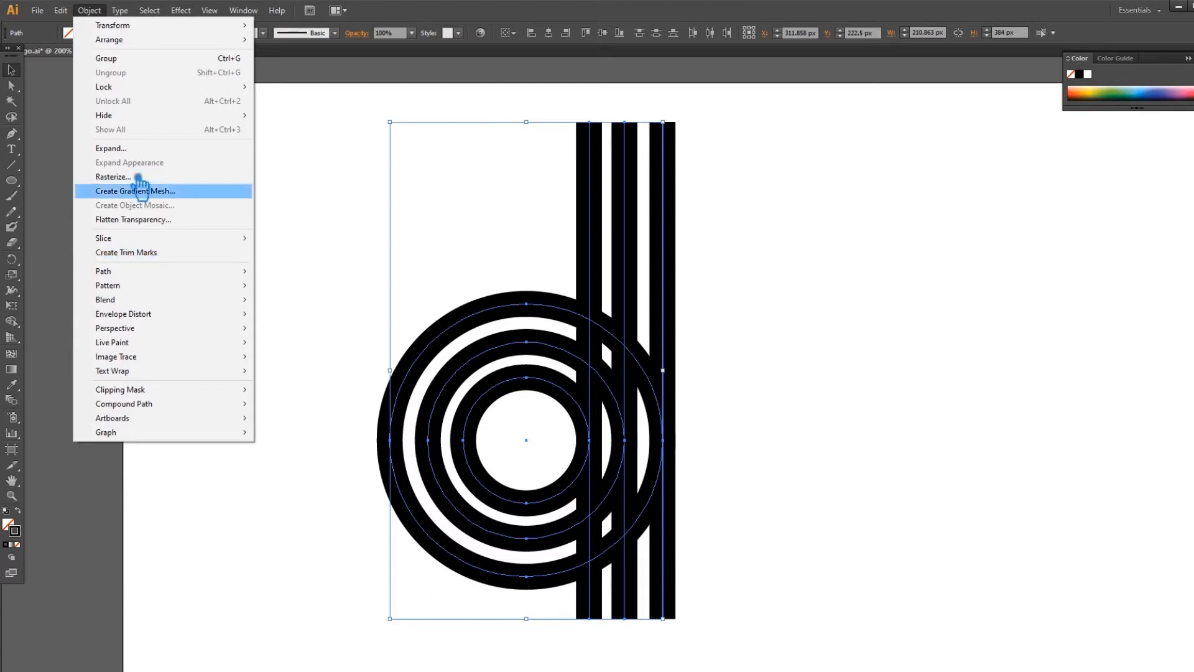
click(136, 154)
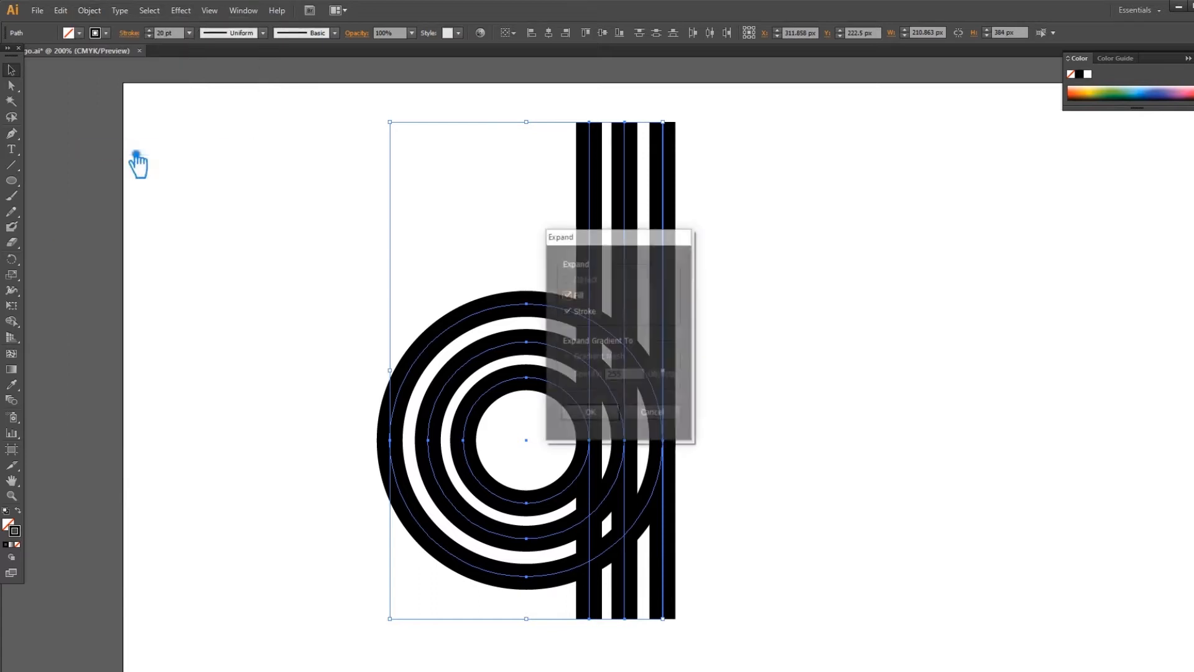
click(591, 411)
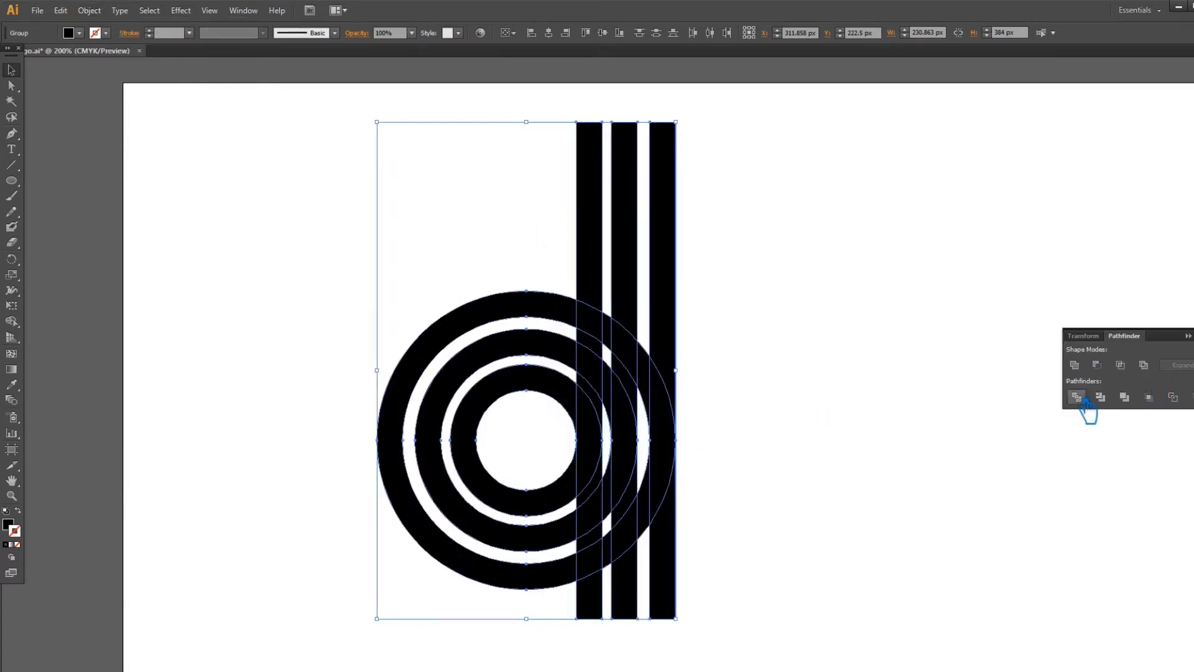
Divide the rings and bars where they overlap with Pathfinder and ungroup the pieces.
click(1082, 394)
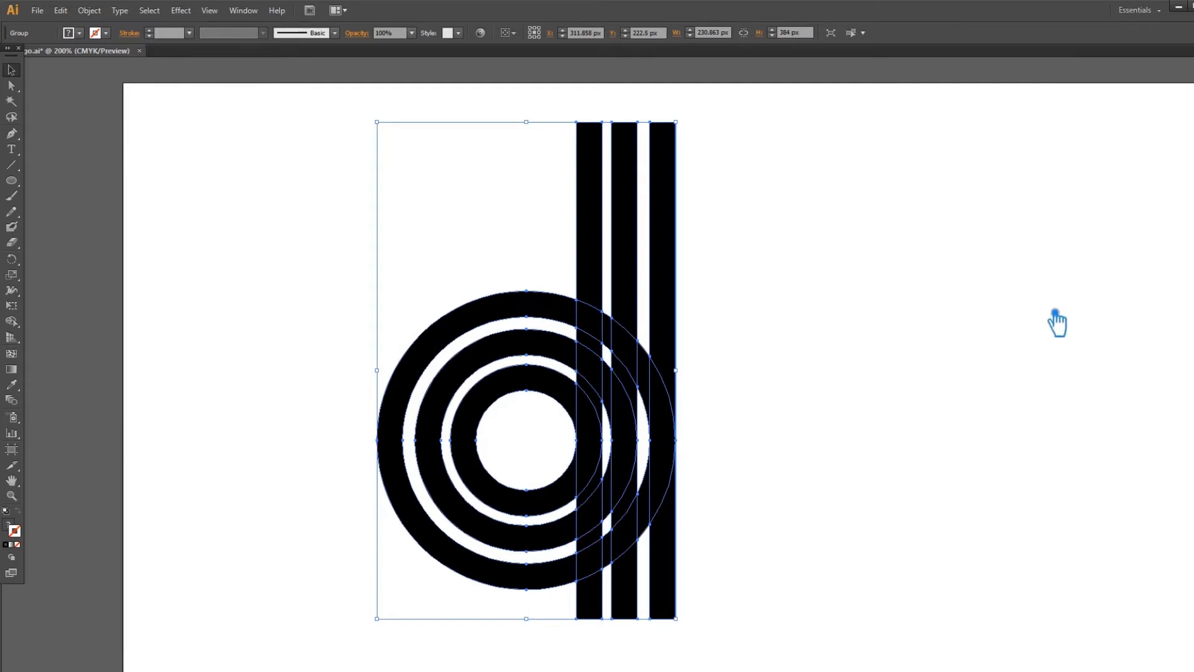
click(568, 213)
click(629, 201)
right_click(619, 194)
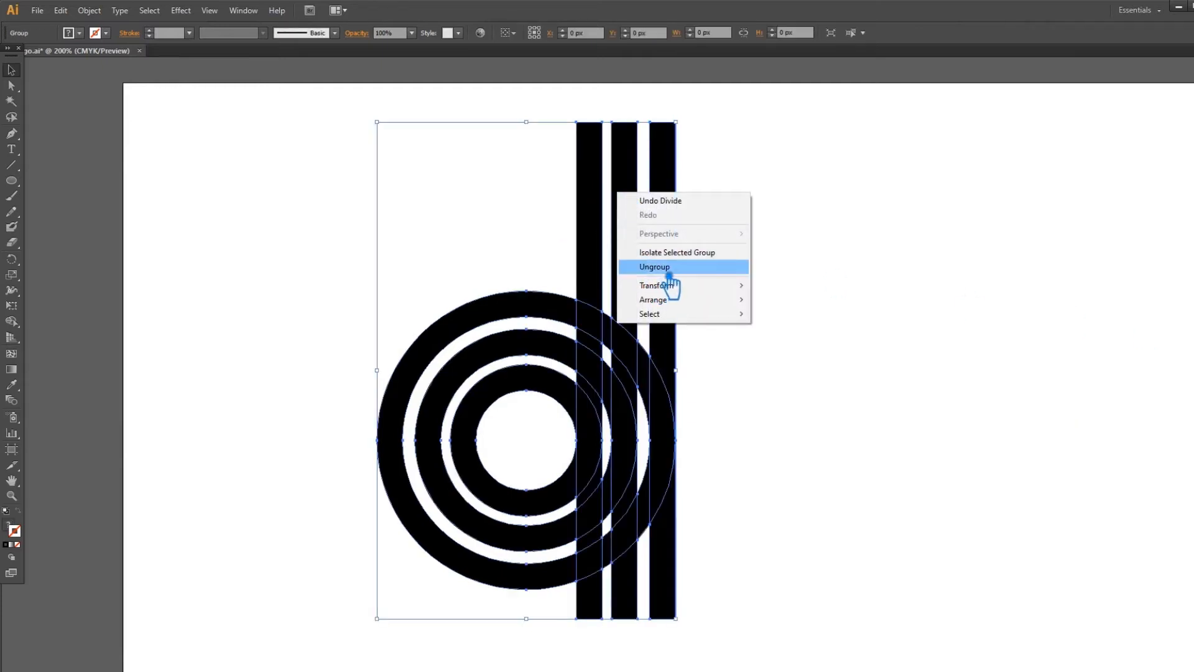
click(669, 276)
click(820, 378)
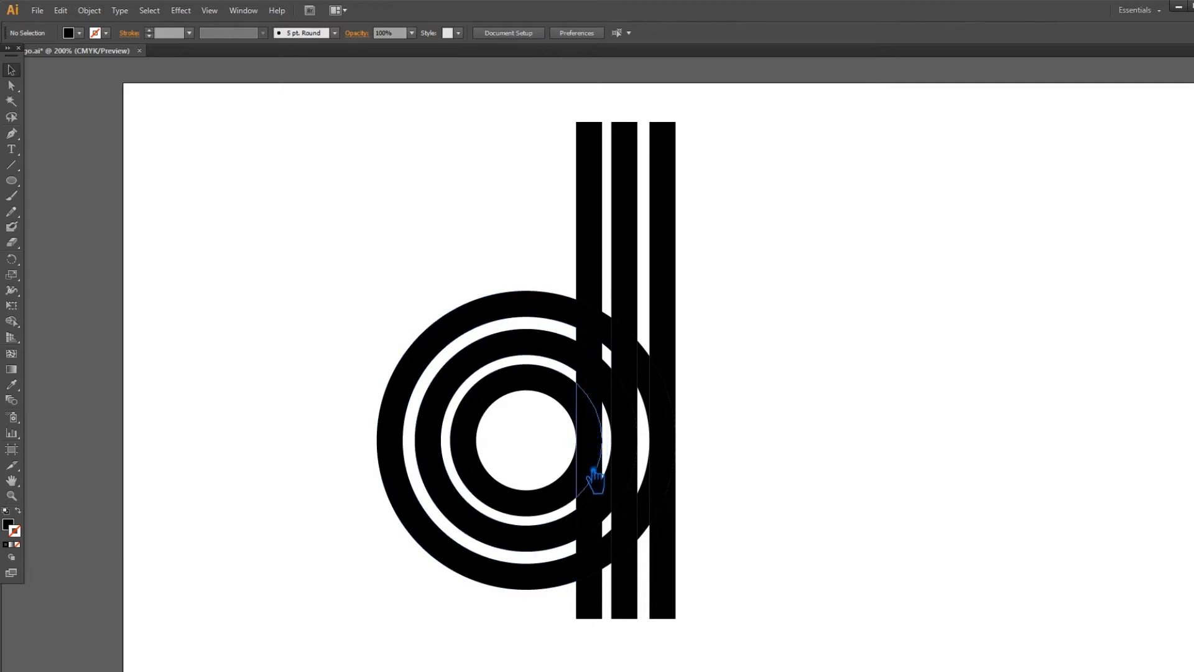
Delete the bar pieces over the inner ring and the bars' lower pieces, then save.
click(593, 501)
click(789, 495)
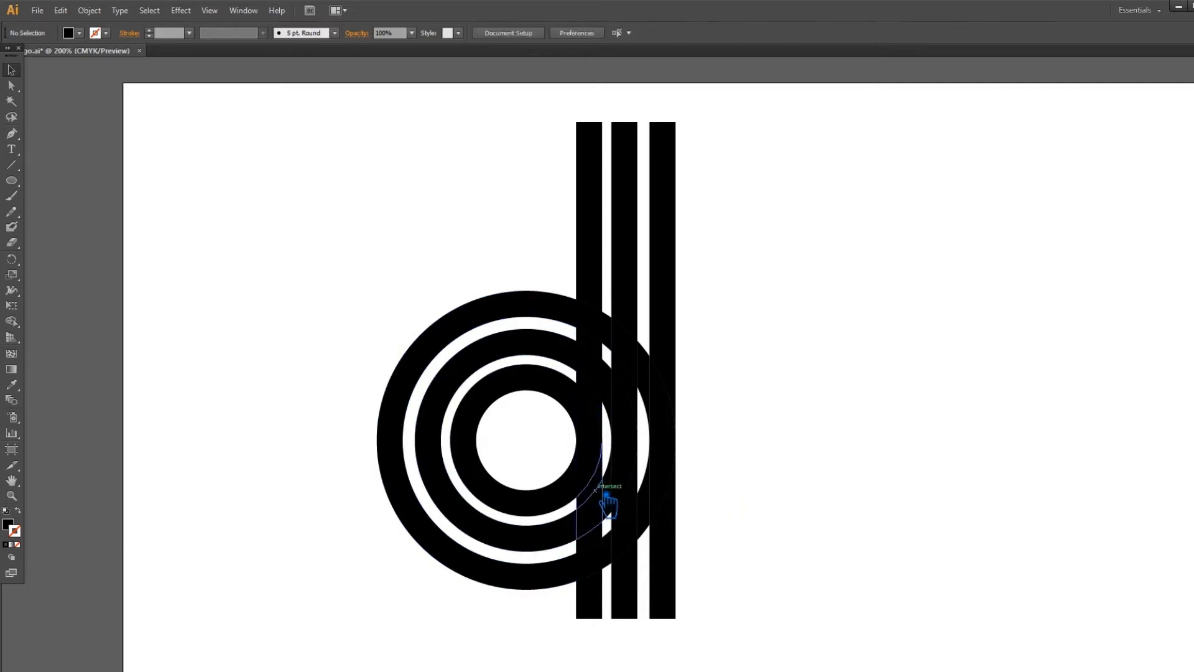
click(597, 491)
key(Delete)
click(675, 590)
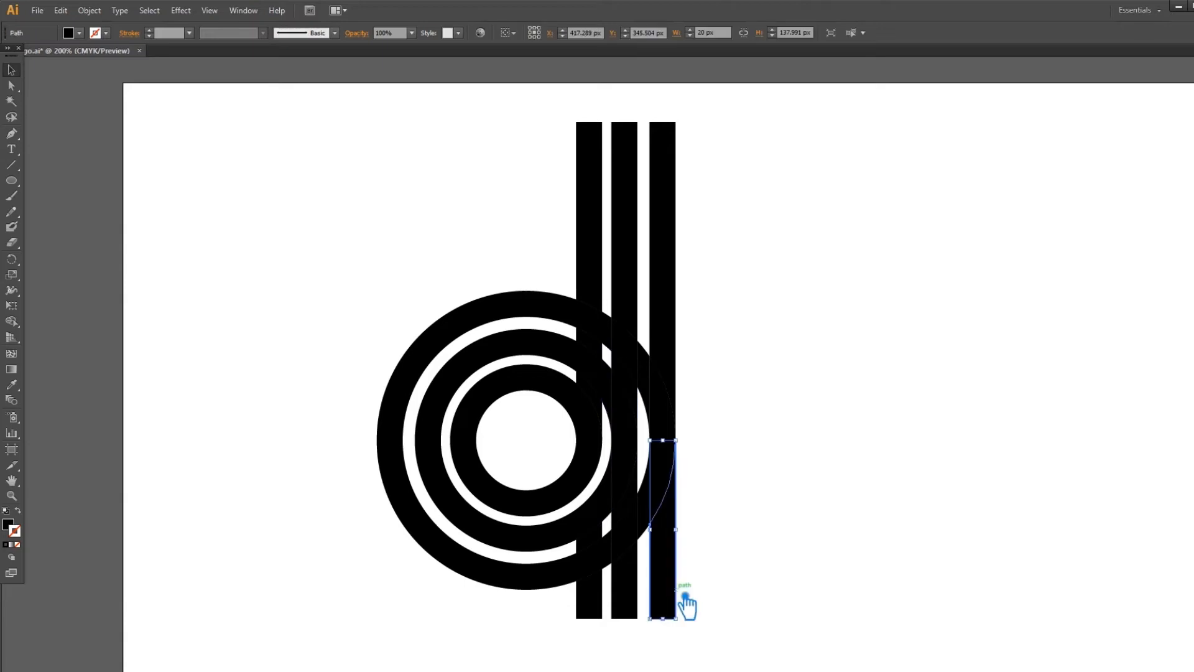
key(Delete)
click(631, 606)
key(Delete)
click(597, 613)
key(Delete)
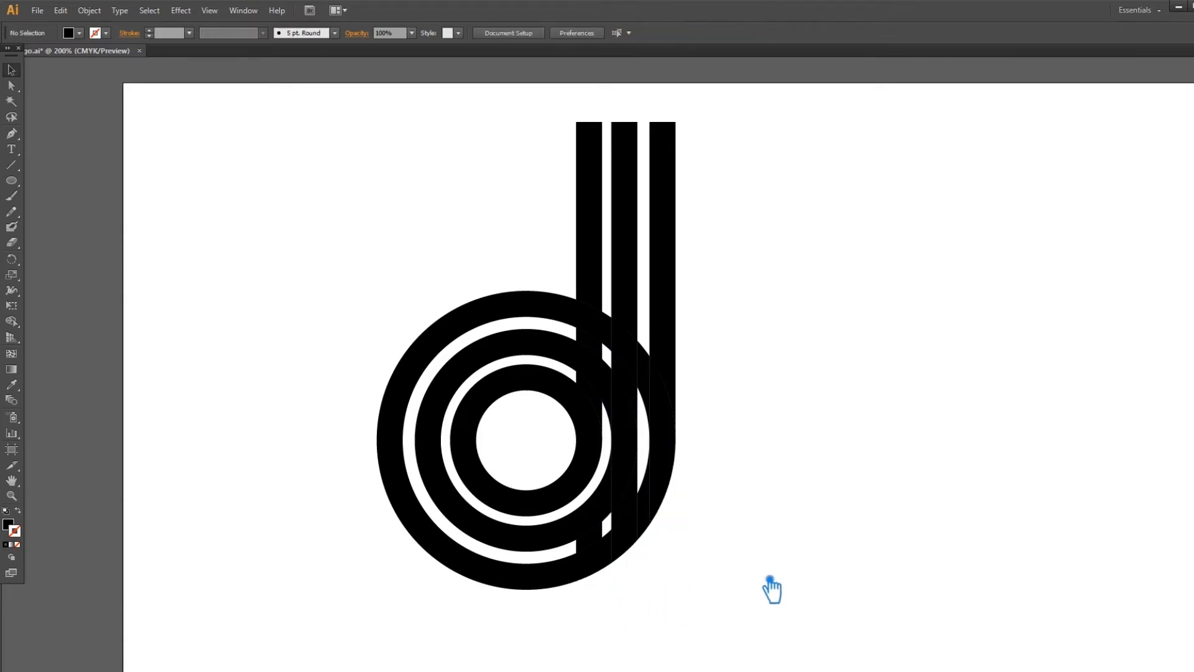
key(ctrl+s)
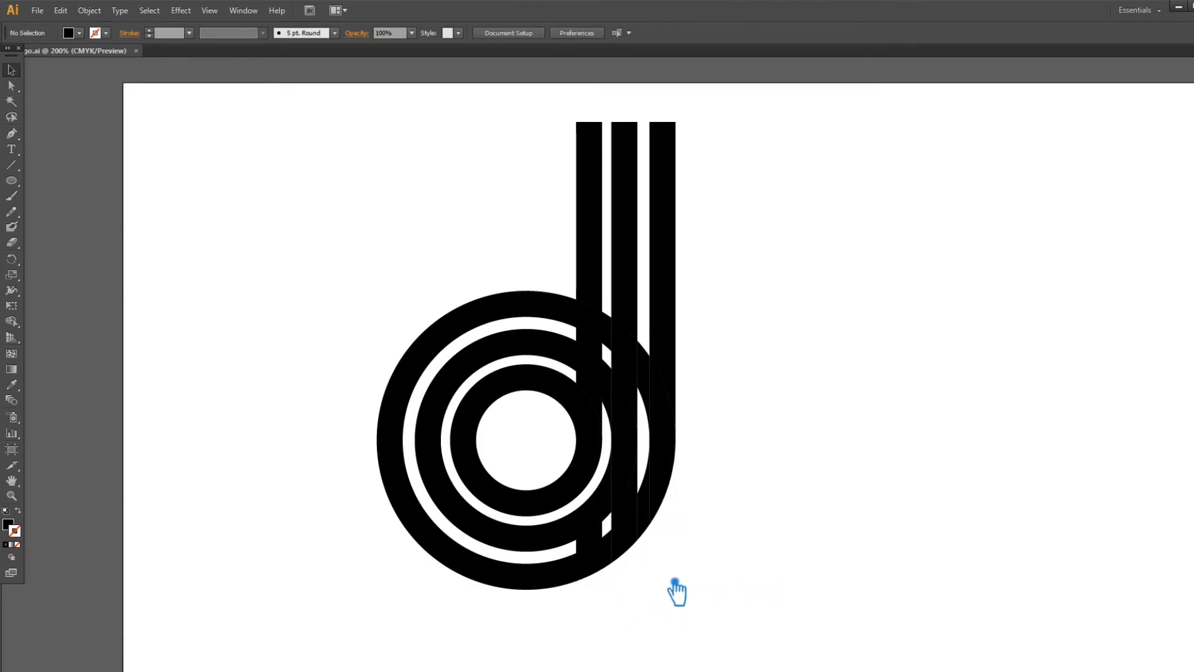
Delete the remaining bar leftovers and the stray arcs between bars 1–2 and 2–3, then select all to check.
click(637, 515)
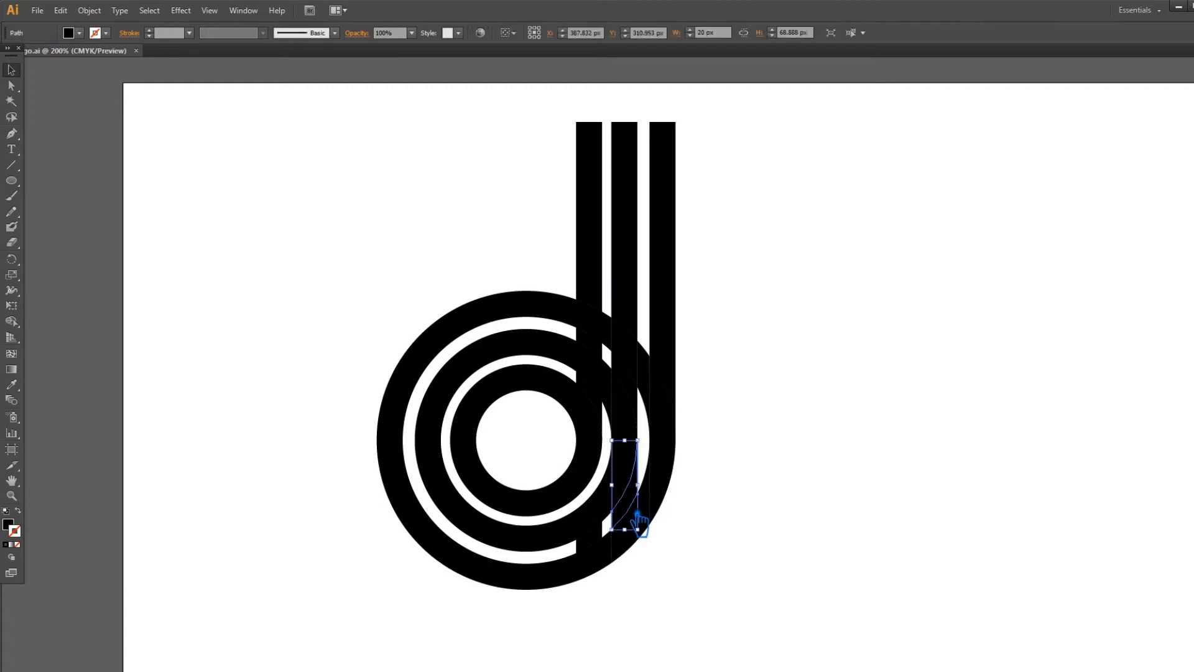
key(Delete)
click(589, 542)
key(Delete)
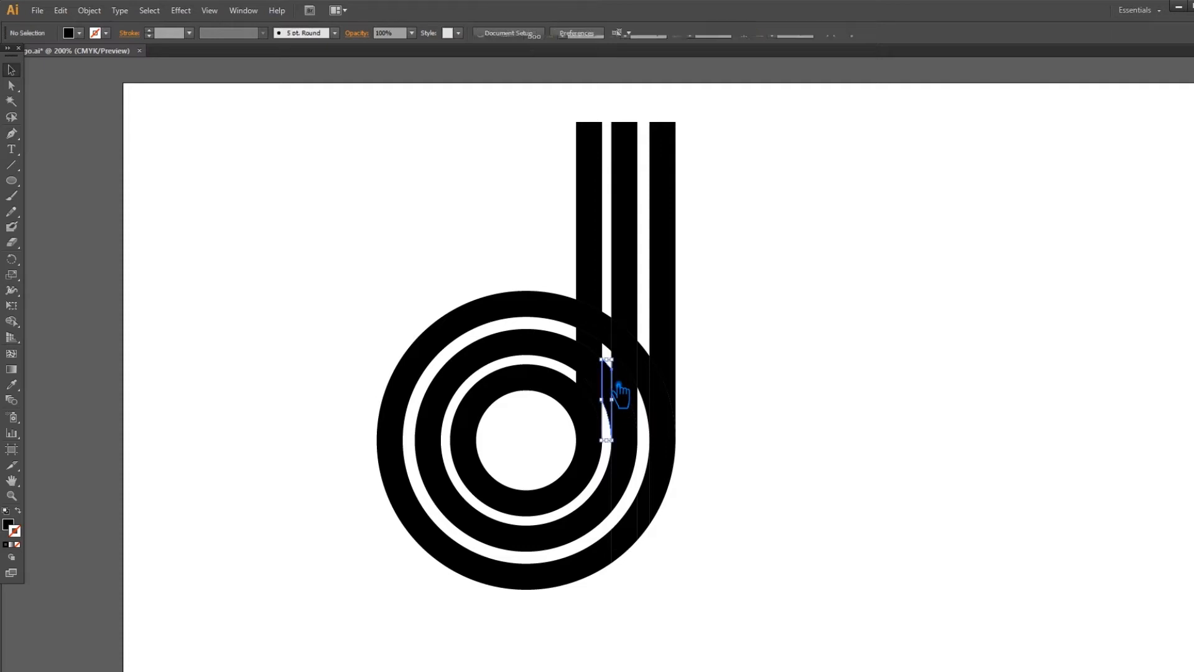
click(620, 341)
key(Delete)
click(647, 366)
key(Delete)
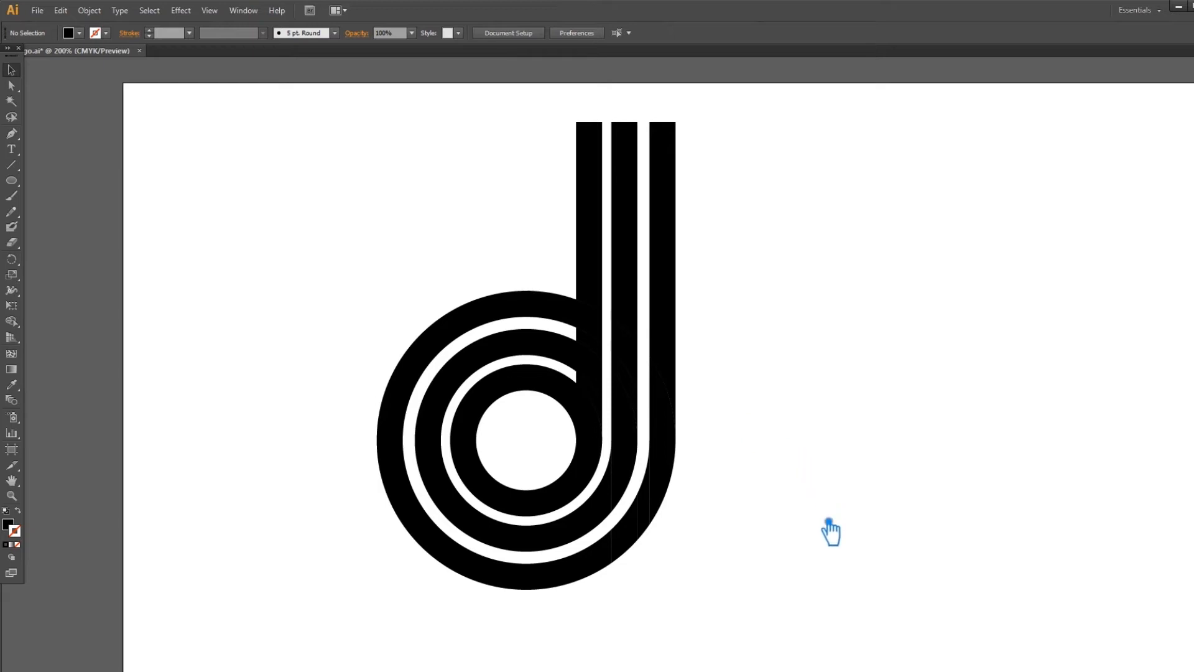
drag(827, 602, 273, 254)
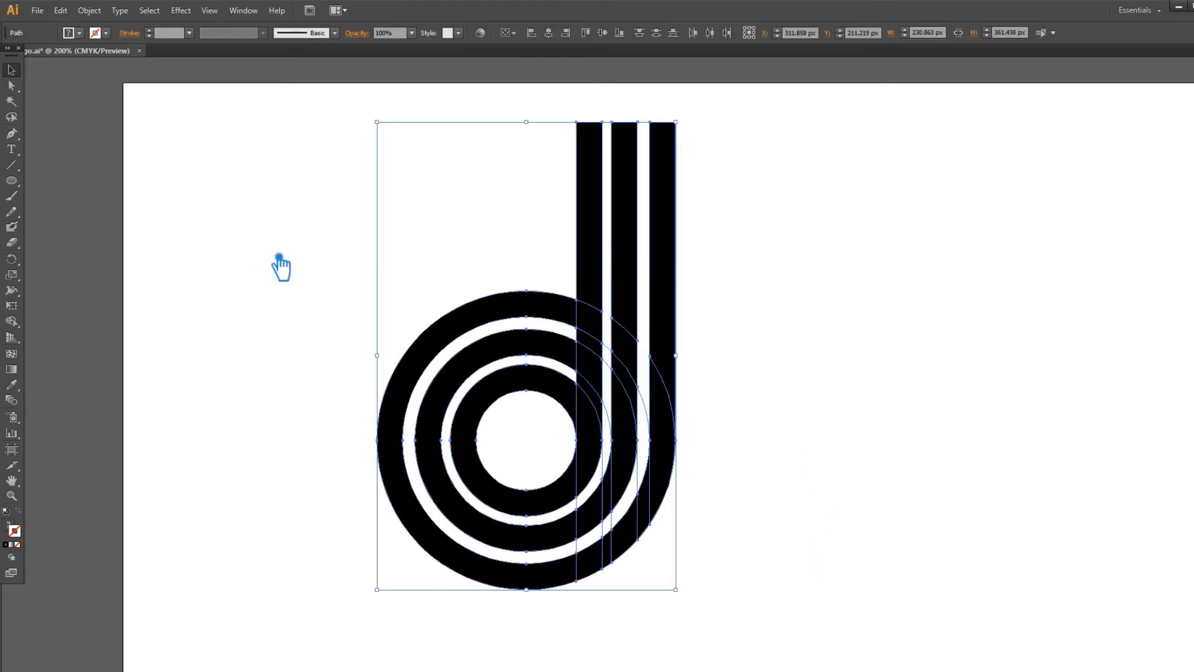
Delete the leftover unfilled arc between the inner rings, restoring rings removed by mistake.
click(852, 433)
click(581, 506)
key(Delete)
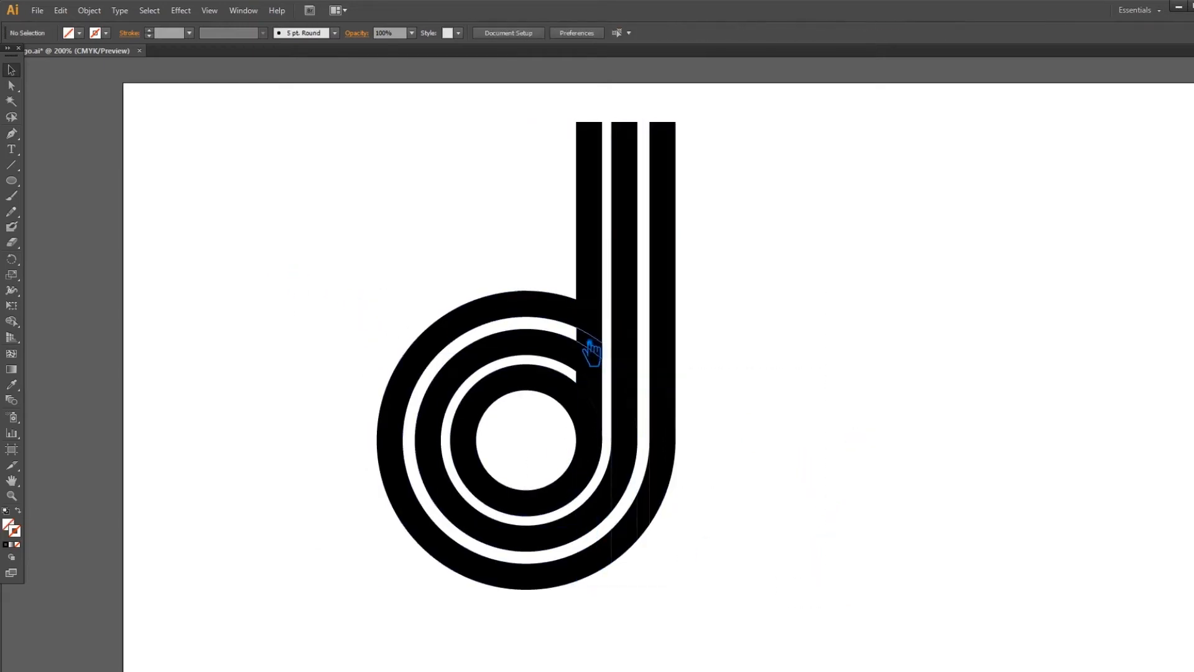
click(583, 347)
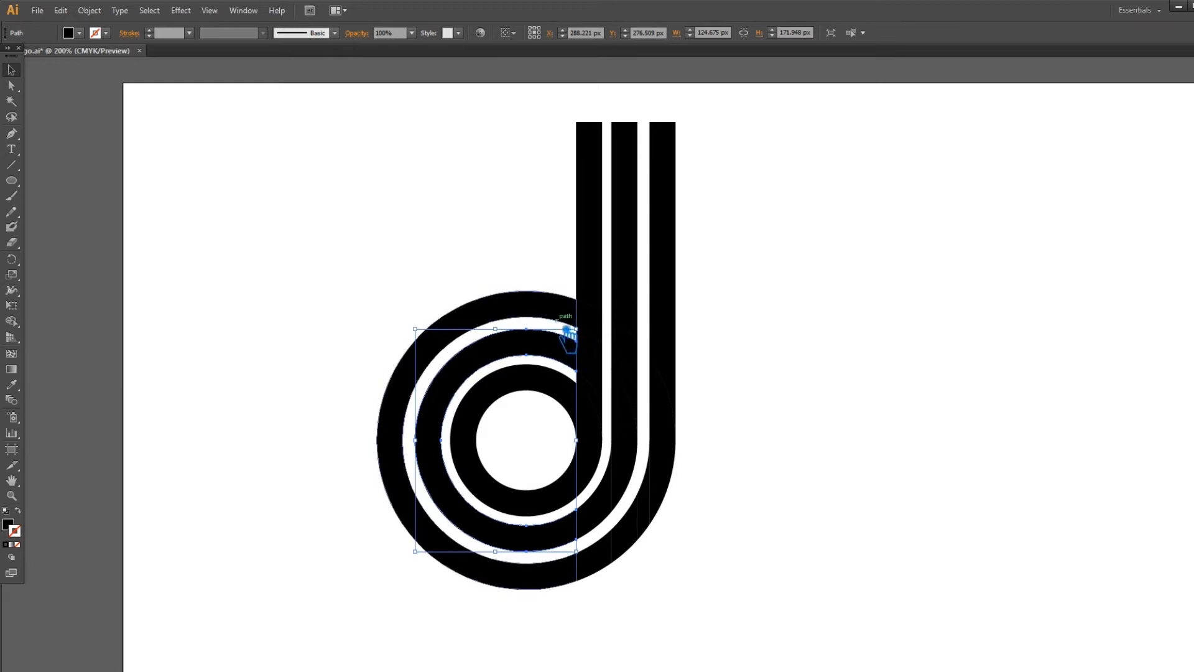
click(435, 304)
click(471, 320)
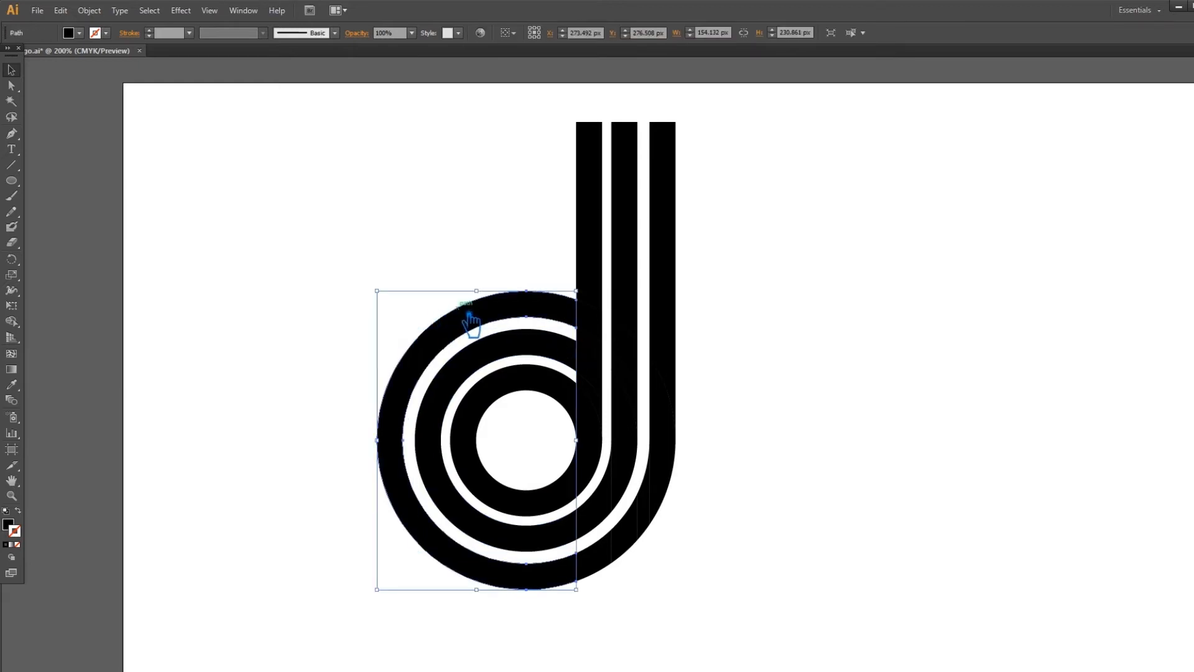
shift+click(496, 359)
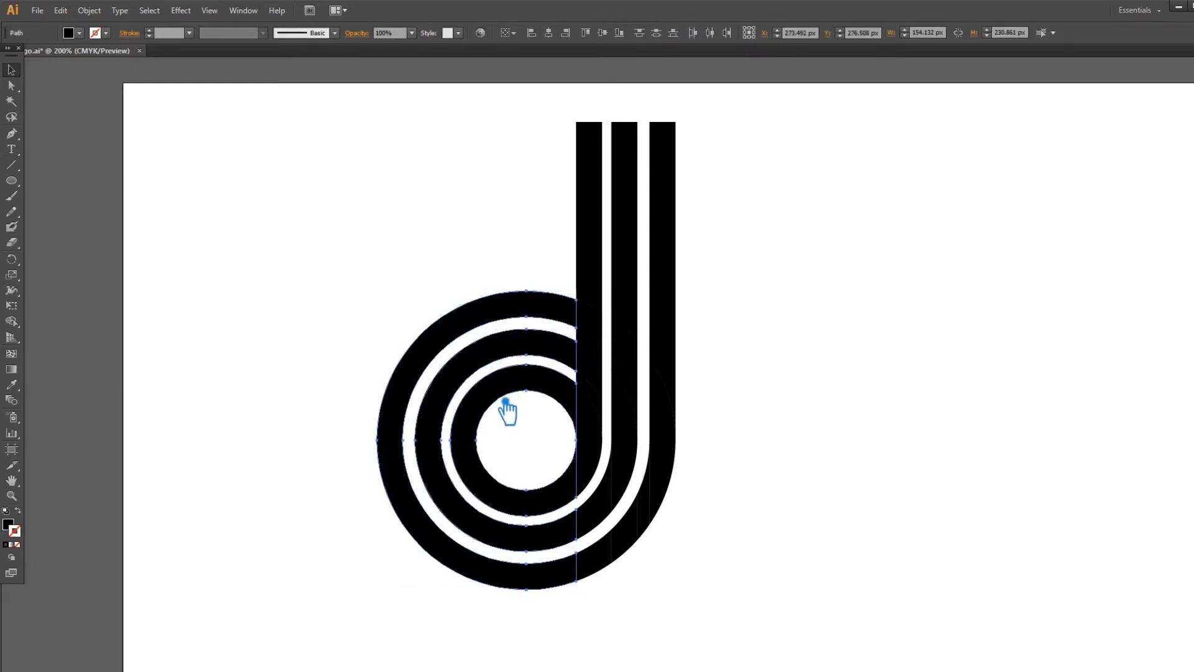
key(Delete)
drag(330, 237, 558, 647)
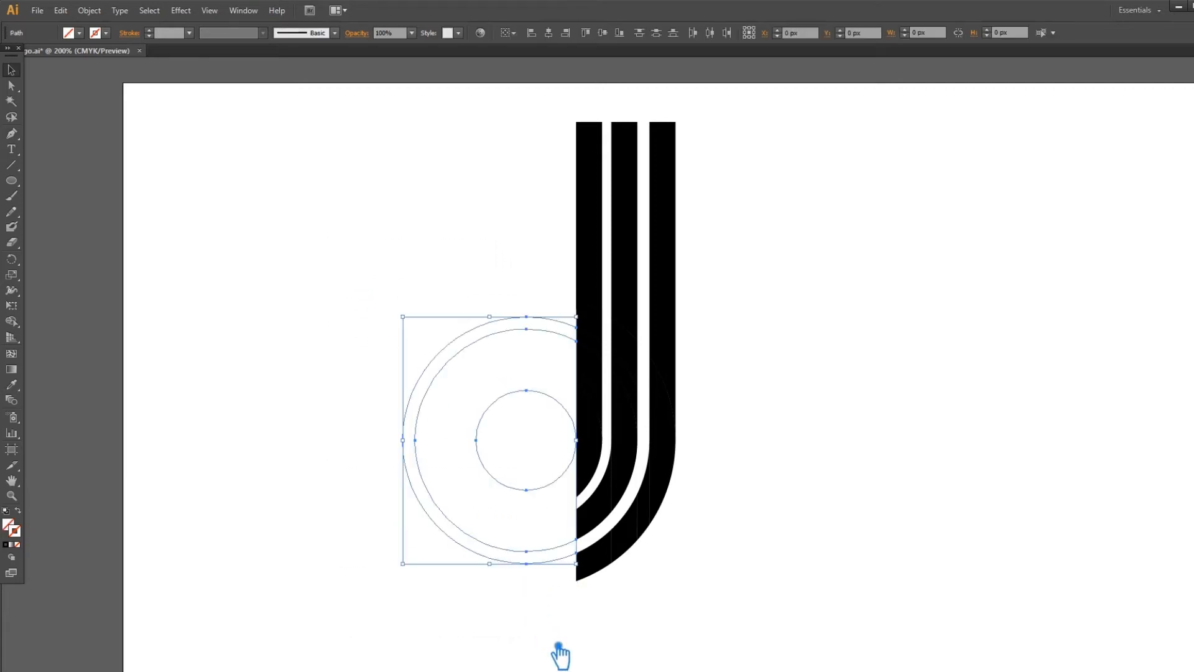
key(Delete)
key(ctrl+z)
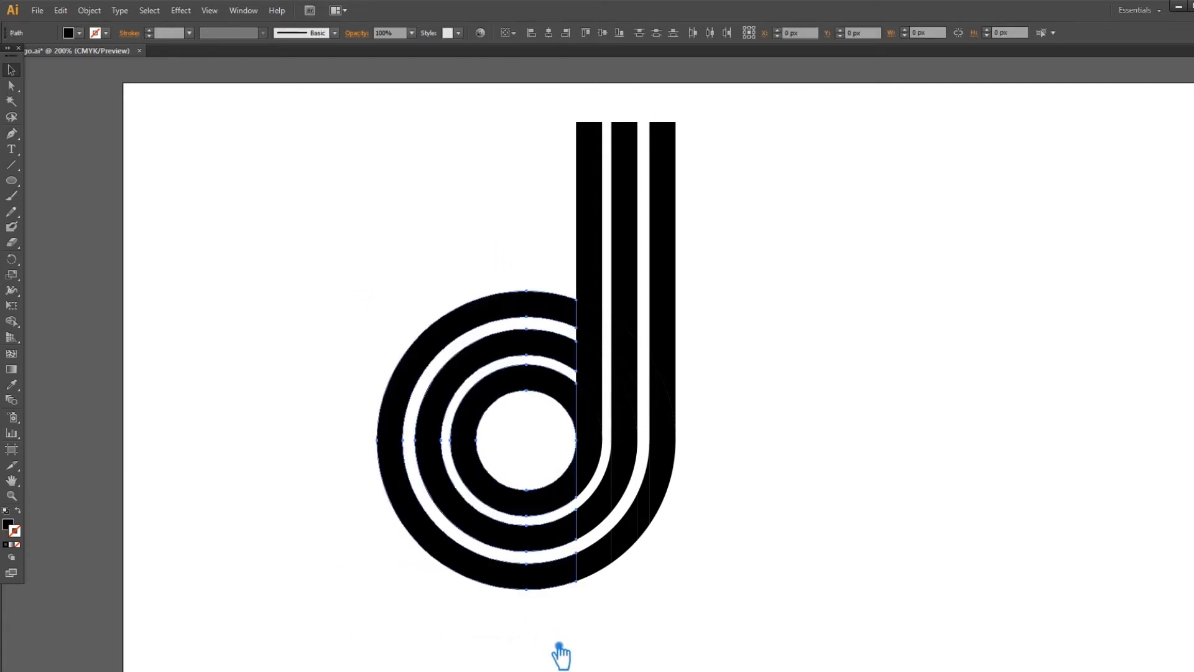
Select the left bar together with the arc pieces below it.
click(726, 548)
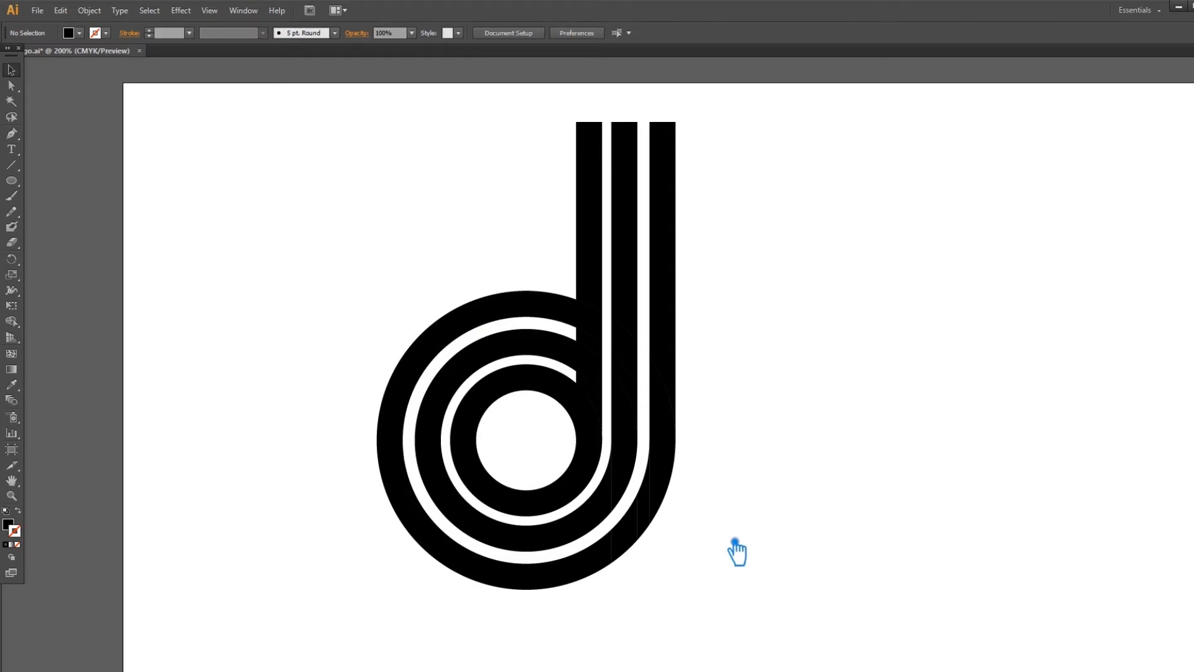
click(599, 281)
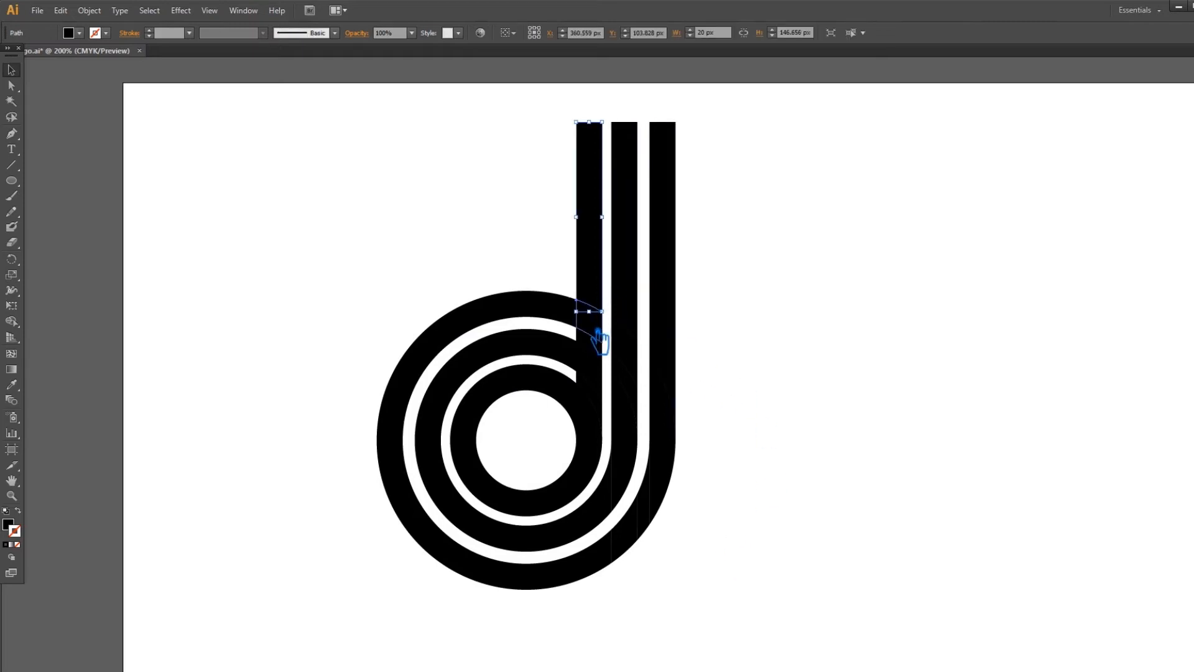
click(608, 354)
click(600, 263)
shift+click(602, 337)
shift+click(610, 361)
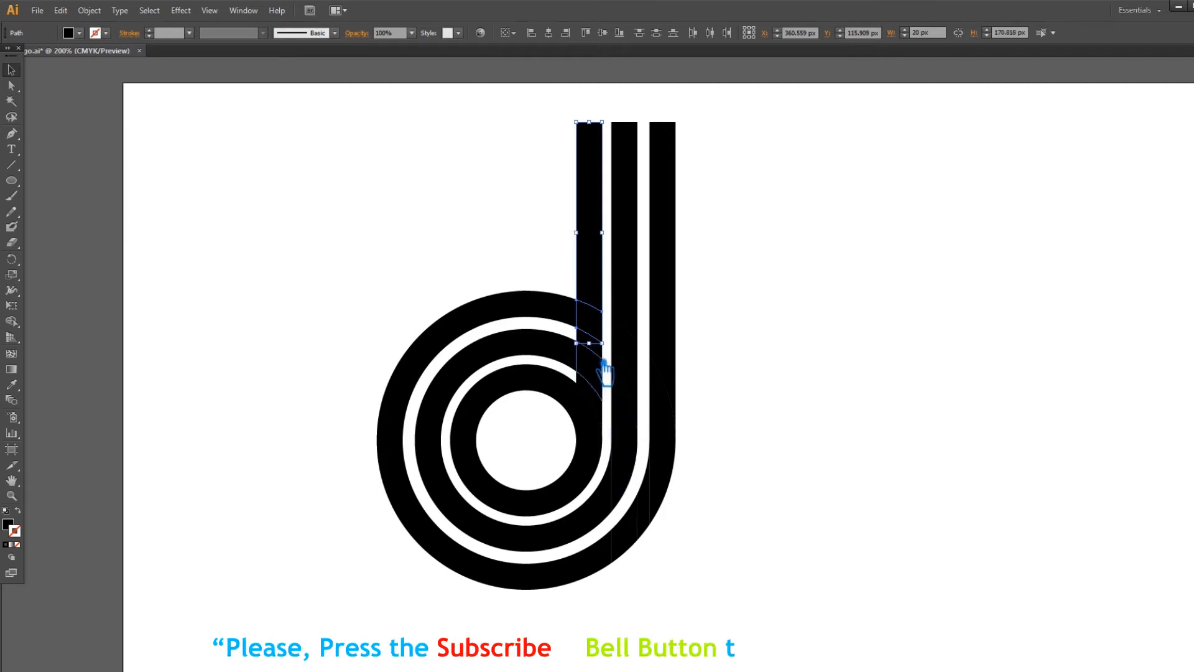
click(761, 361)
At 400% zoom, gather the left stem's top piece and the arc pieces below it into one selection.
key(ctrl+equal)
key(ctrl+equal)
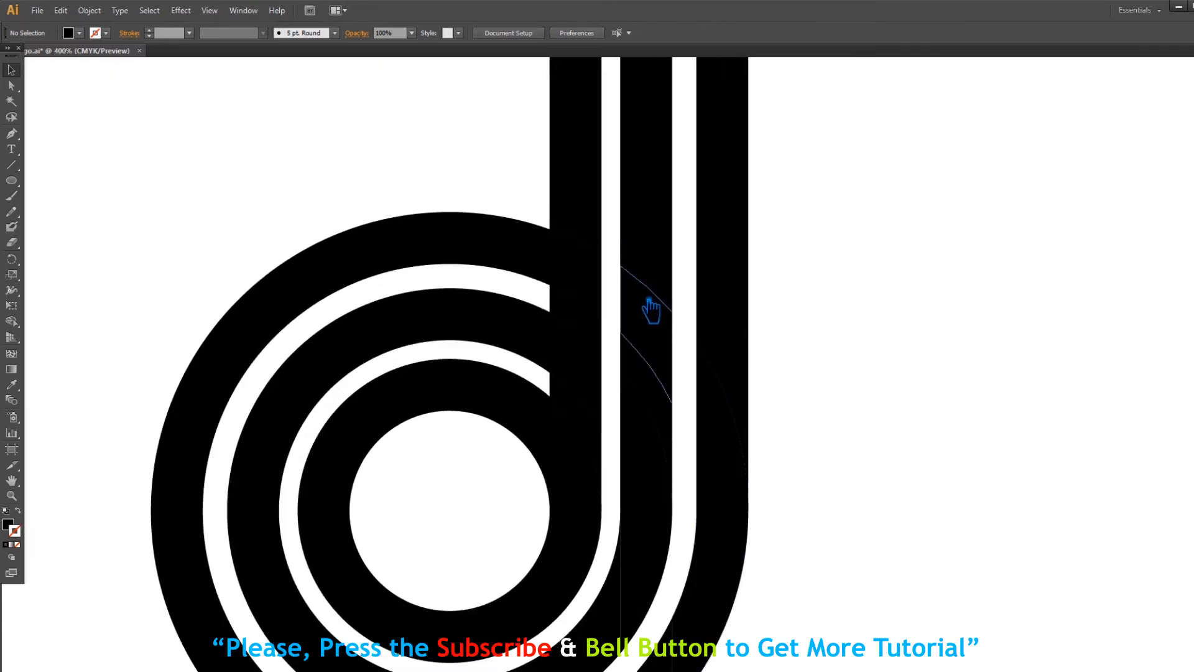
click(586, 202)
shift+click(586, 272)
shift+click(594, 343)
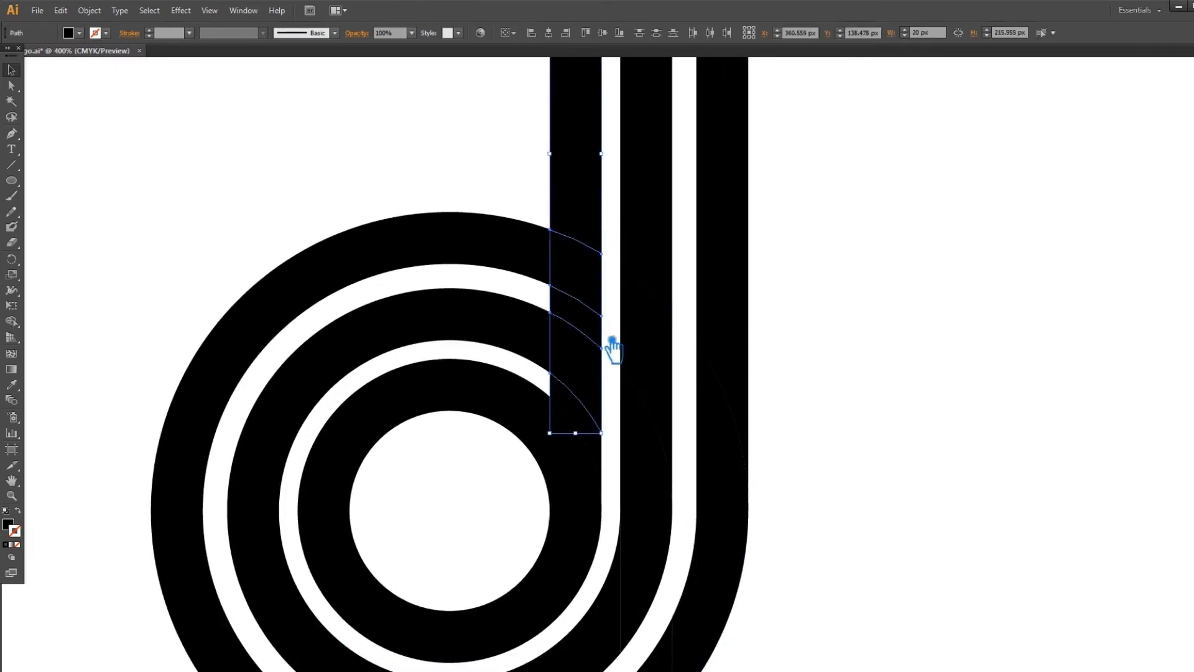
click(618, 320)
click(591, 327)
shift+click(585, 202)
shift+click(597, 435)
shift+click(598, 473)
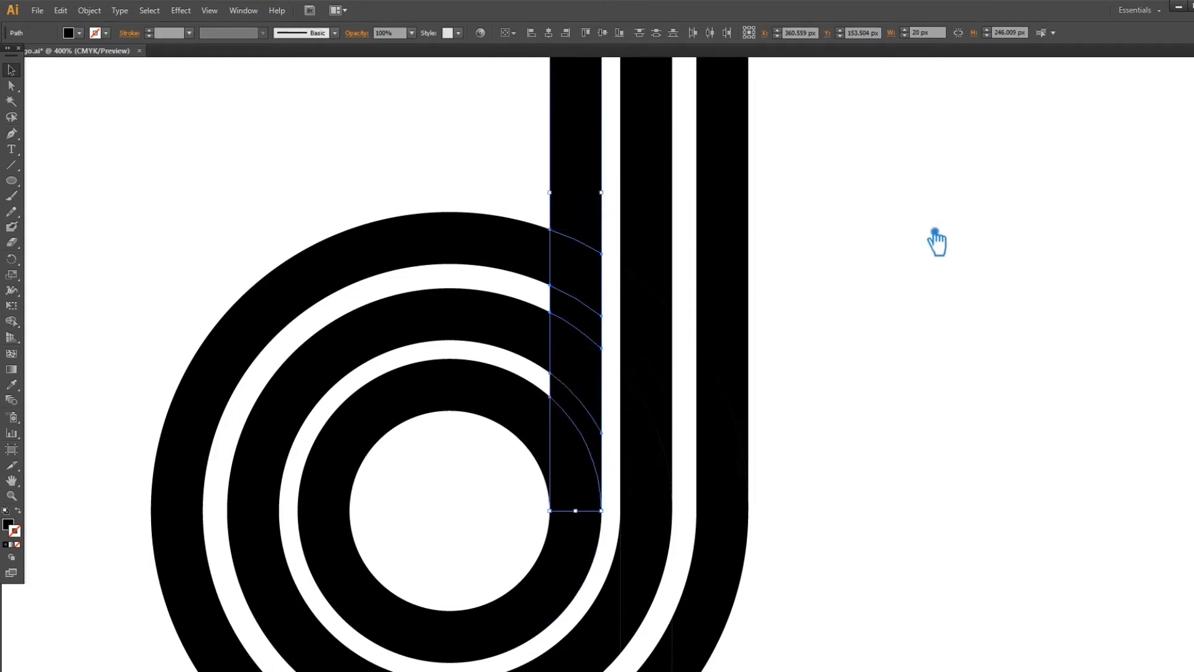
Unite the left stem pieces and add a 4 px offset path around the merged shape.
key(ctrl+shift+F9)
click(1089, 368)
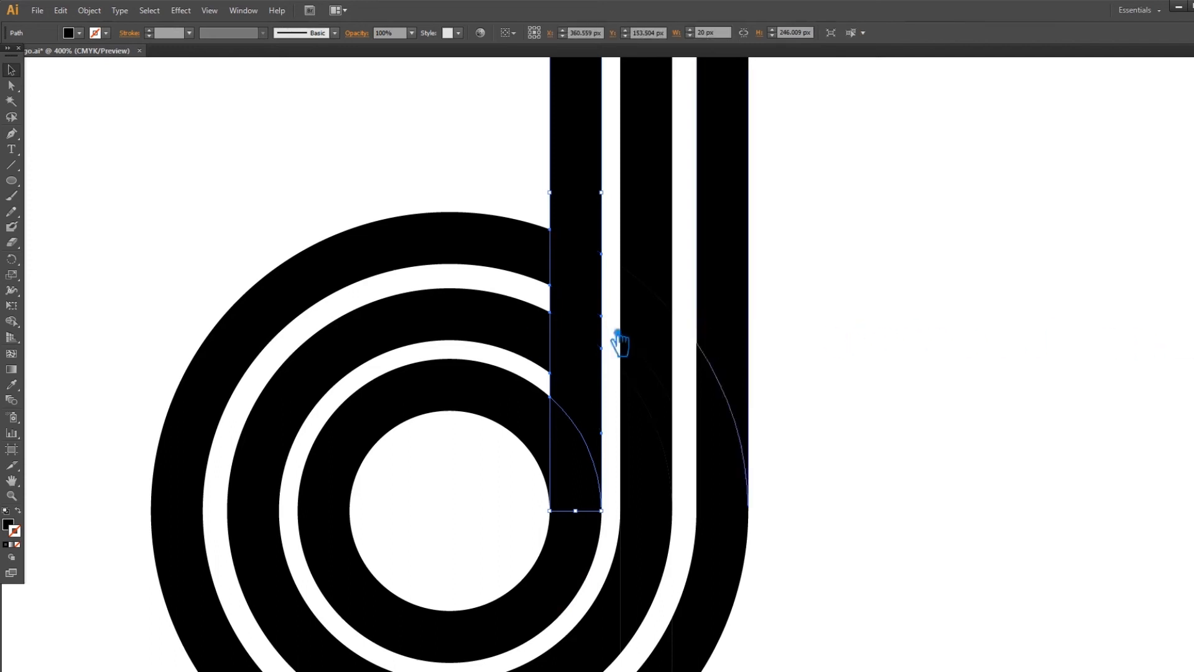
click(98, 13)
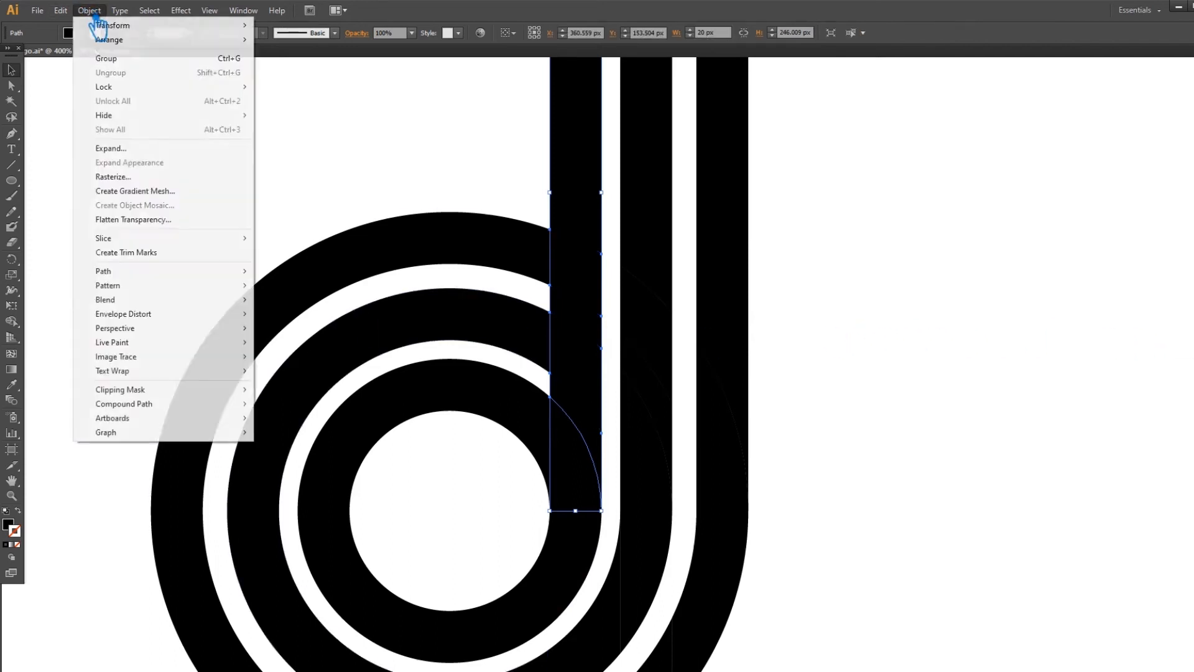
mouse_move(135, 272)
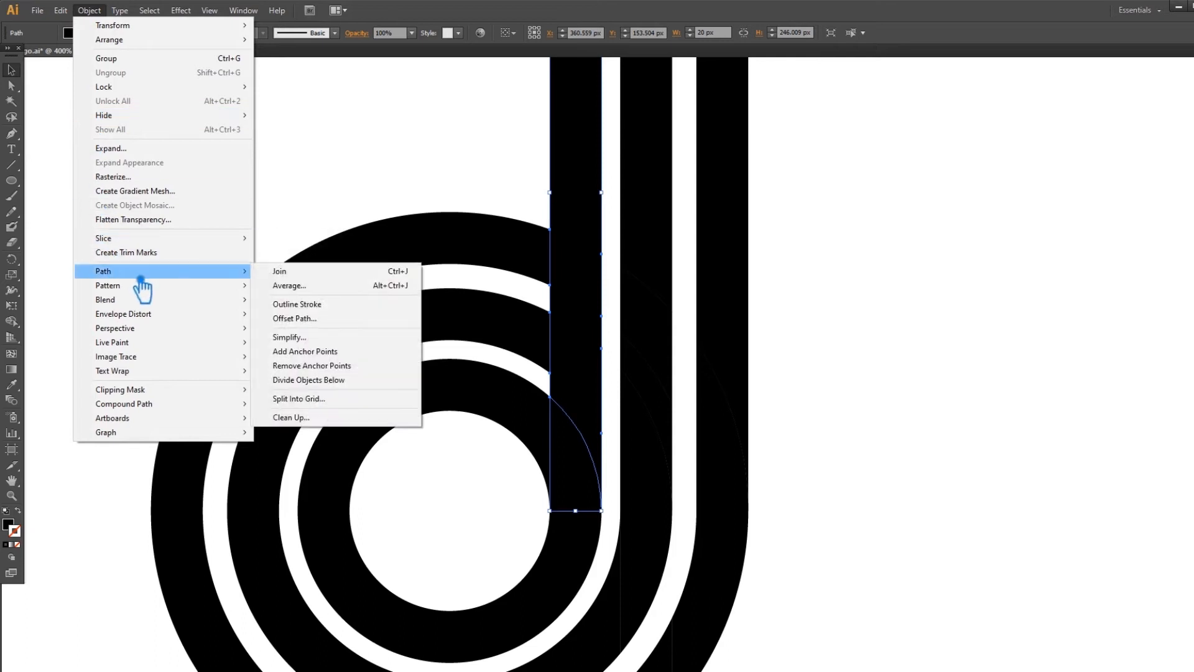
click(324, 317)
click(778, 296)
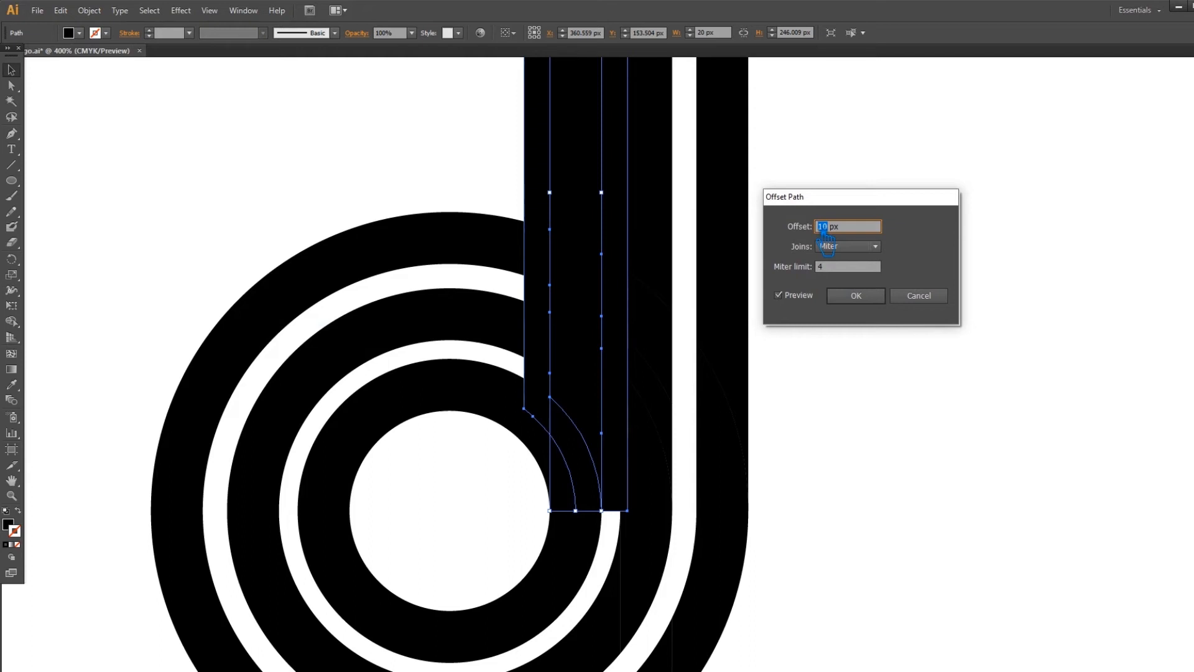
text(4)
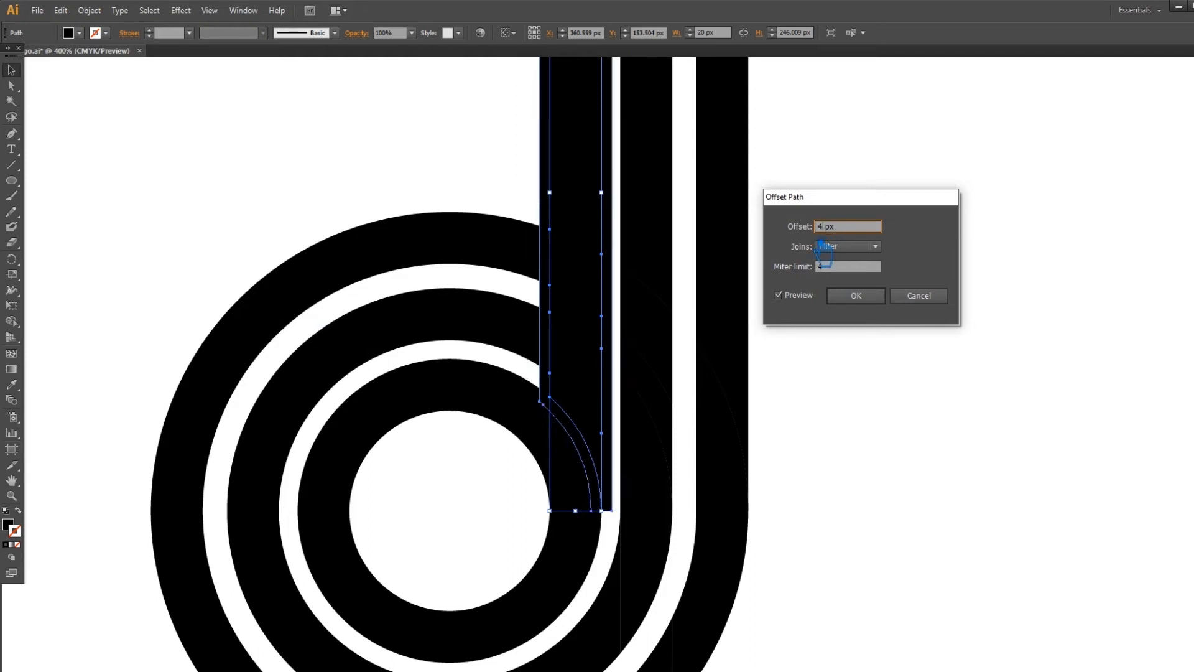
click(858, 295)
drag(500, 144, 596, 416)
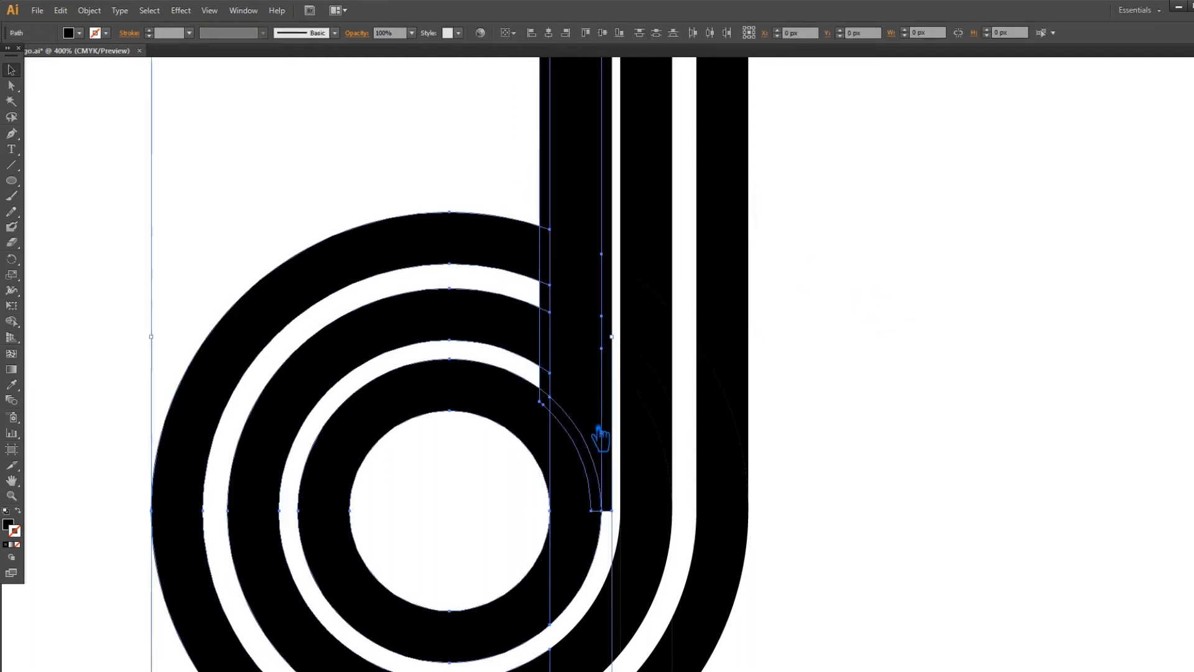
Divide the offset shape and rings with Pathfinder and ungroup the resulting pieces.
click(1193, 374)
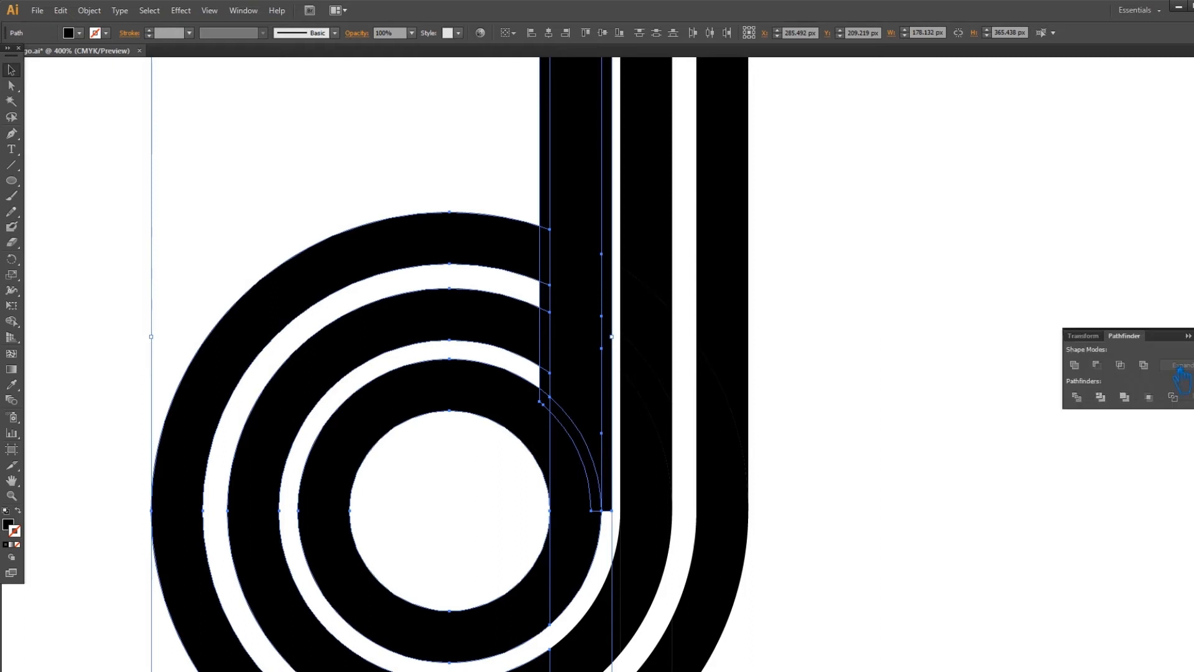
click(1078, 399)
click(1189, 335)
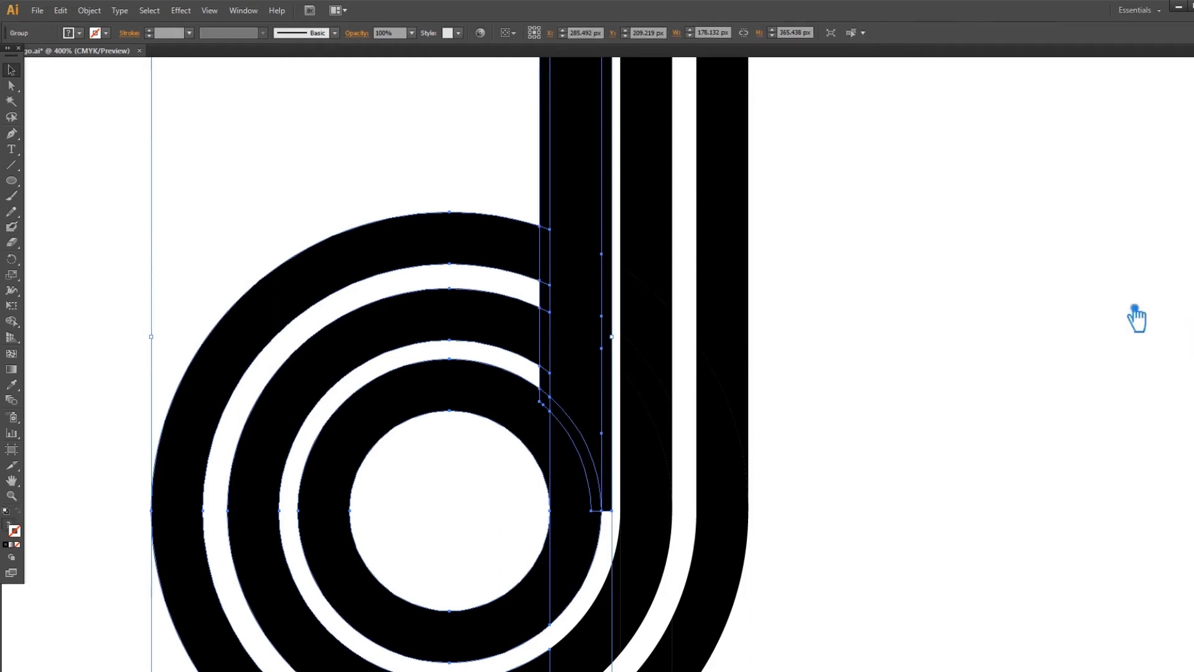
right_click(540, 222)
click(593, 305)
click(688, 352)
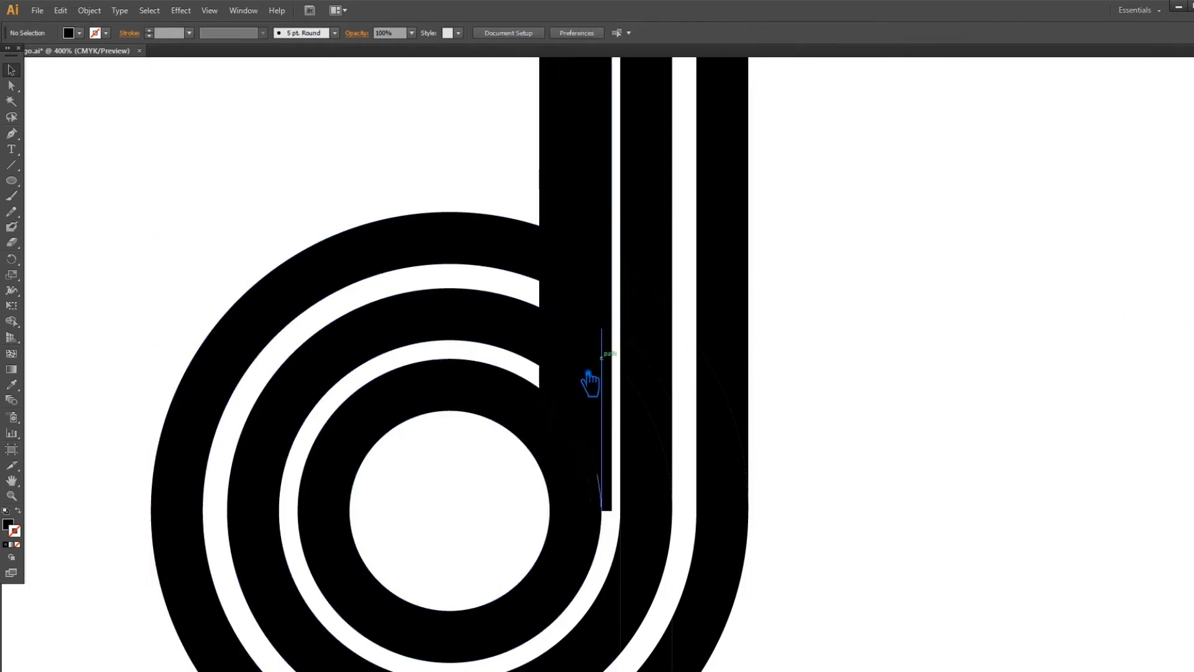
Delete the thin 4 px slivers along the stem and a leftover path beside it.
click(555, 384)
key(Delete)
click(548, 294)
key(Delete)
key(Delete)
click(549, 265)
key(Delete)
click(547, 213)
key(Delete)
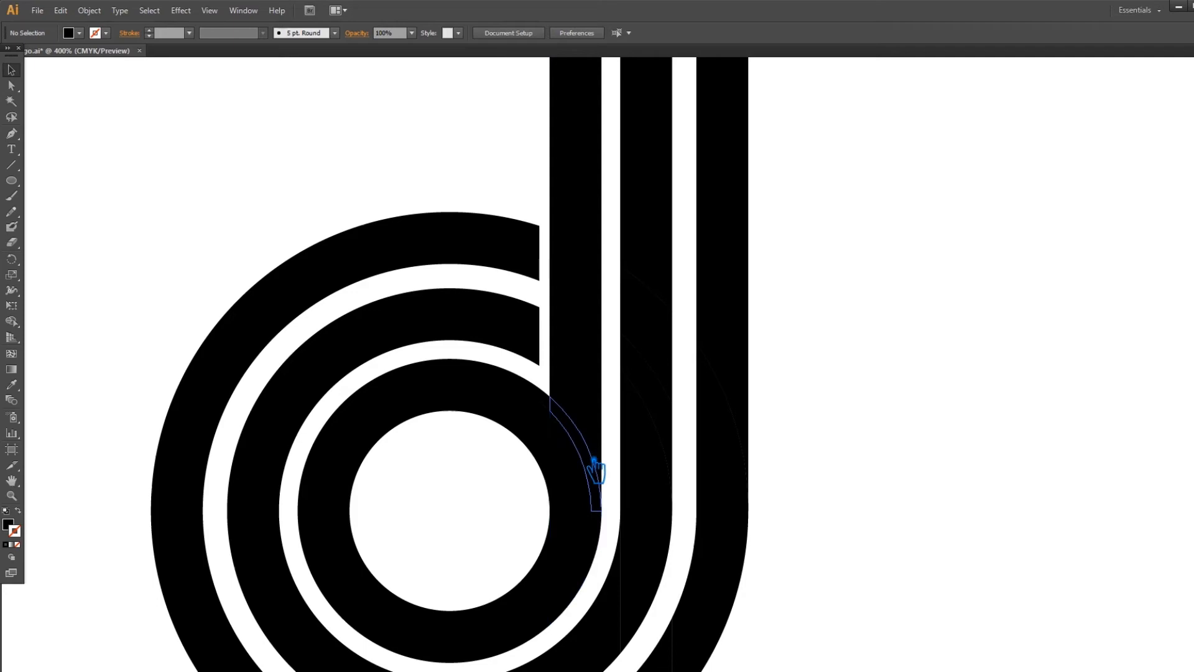
drag(609, 467, 506, 467)
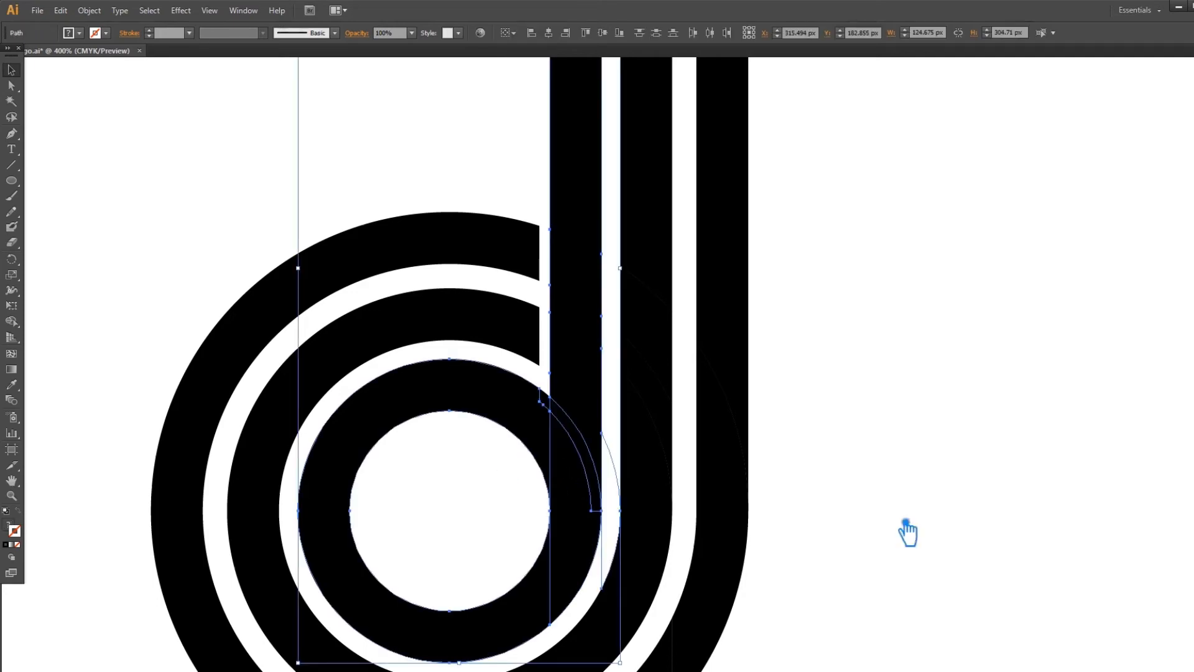
click(852, 529)
click(609, 563)
key(Delete)
Try uniting the inner circle with the bar, undo the filled result, restore the inner ring, and save.
drag(479, 459, 606, 537)
key(ctrl+shift+F9)
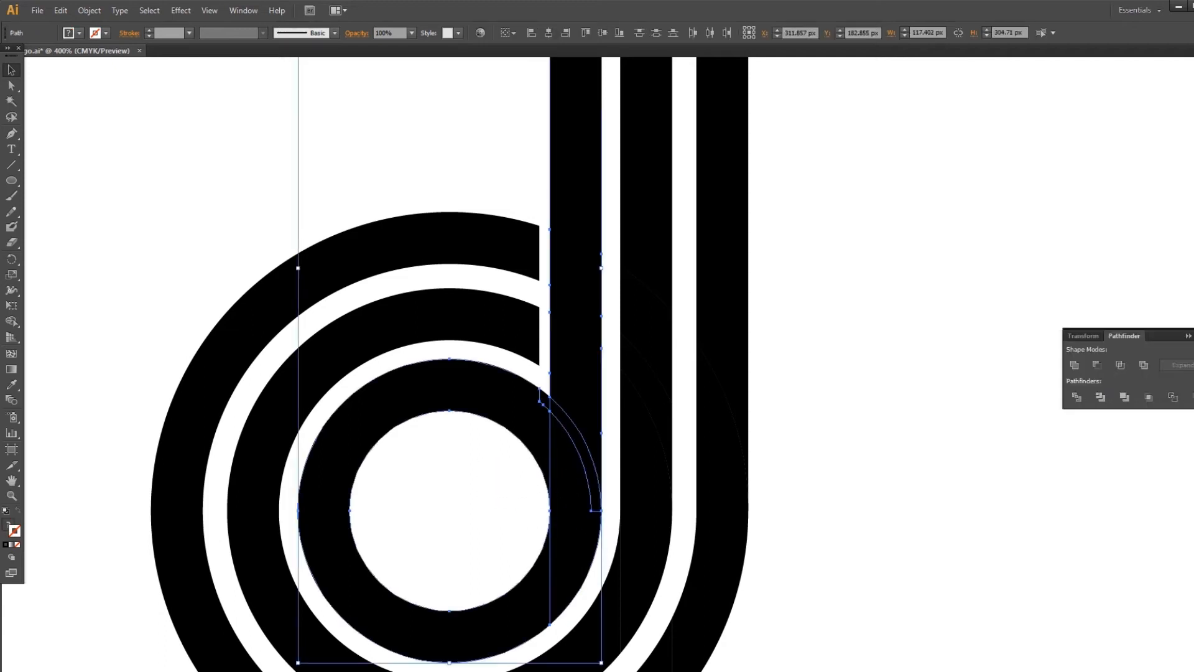
click(1074, 365)
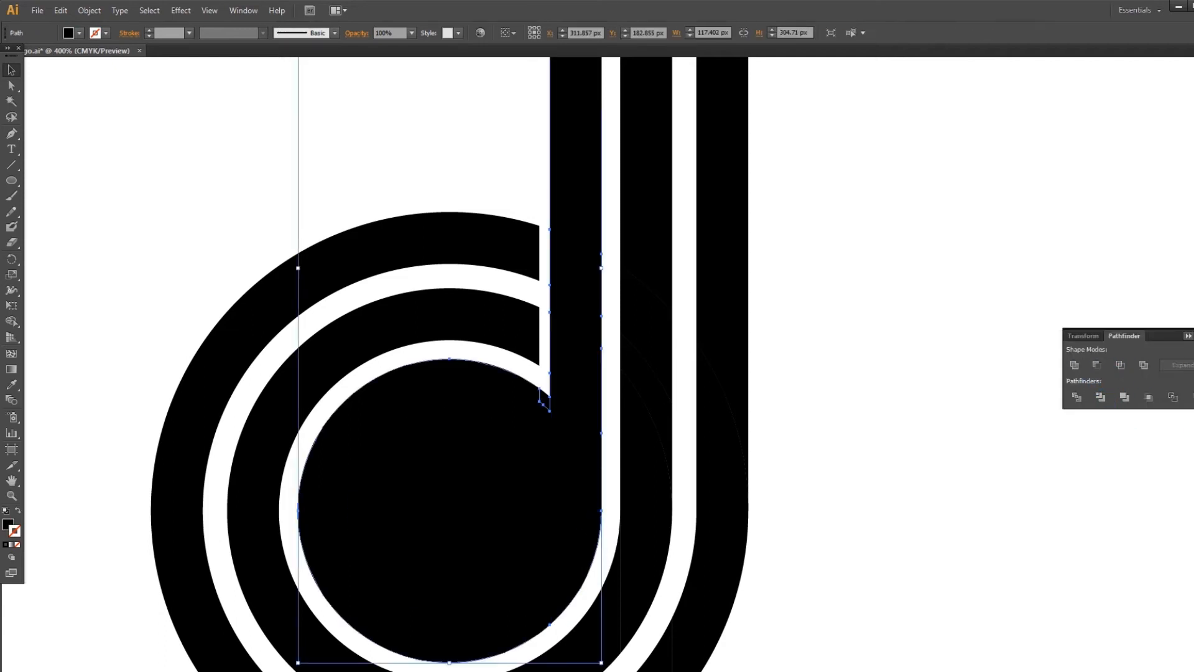
key(ctrl+z)
key(ctrl+shift+F9)
click(951, 341)
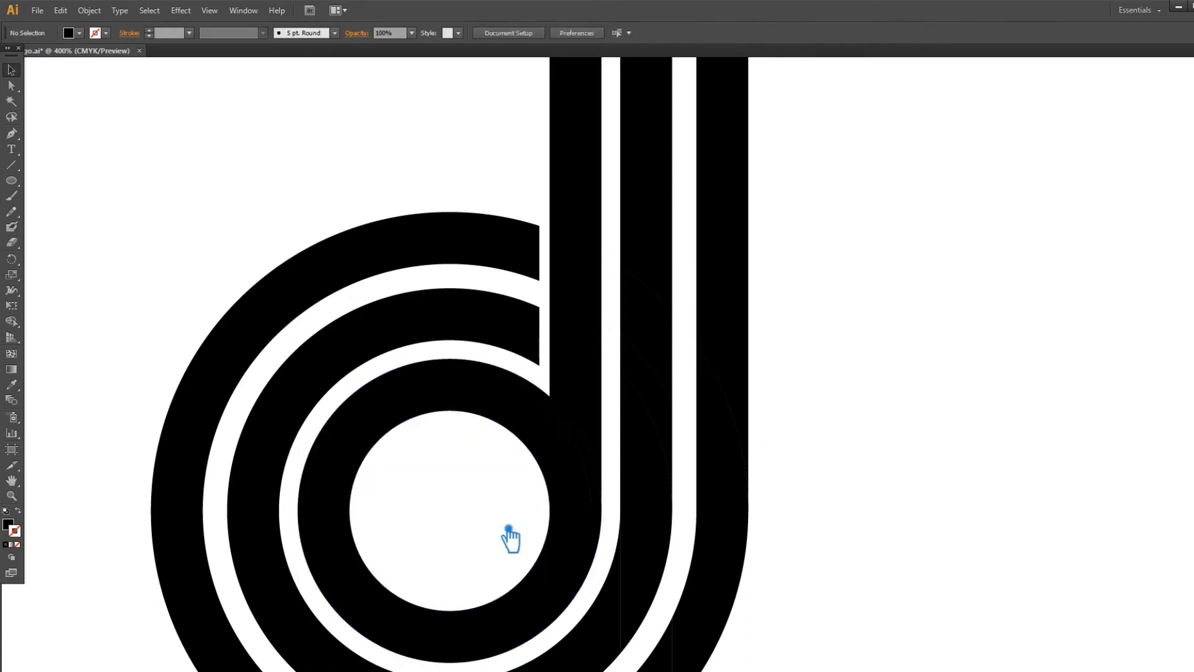
click(408, 411)
key(Delete)
drag(390, 391, 494, 531)
key(Delete)
key(ctrl+z)
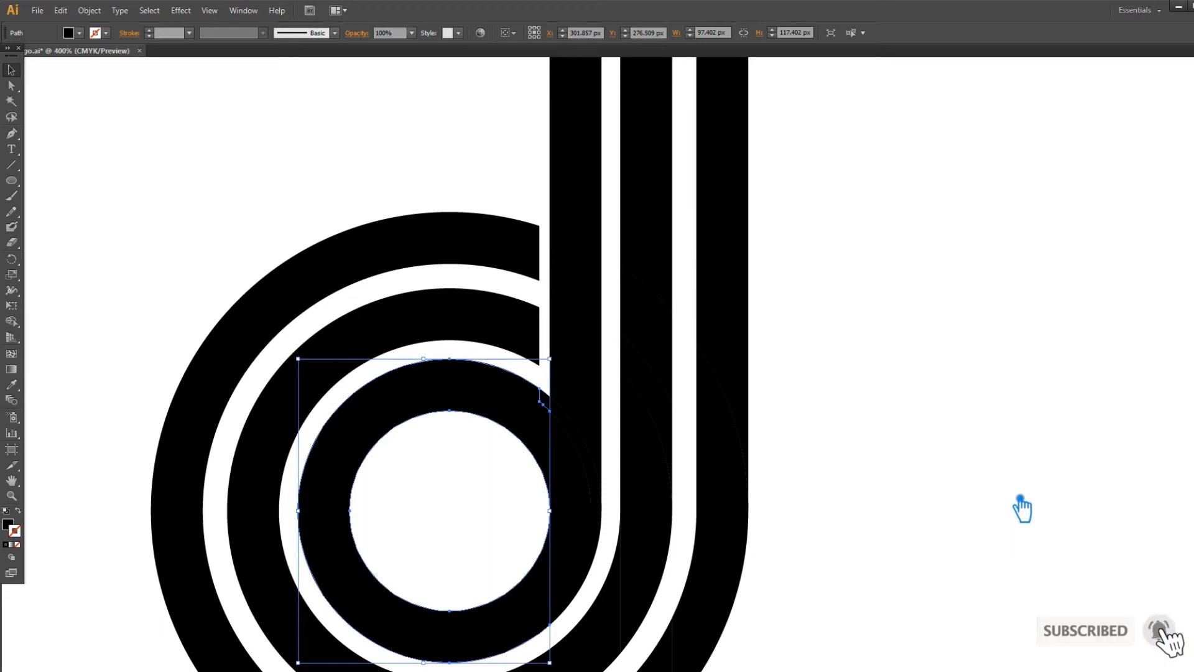
click(1021, 508)
key(ctrl+s)
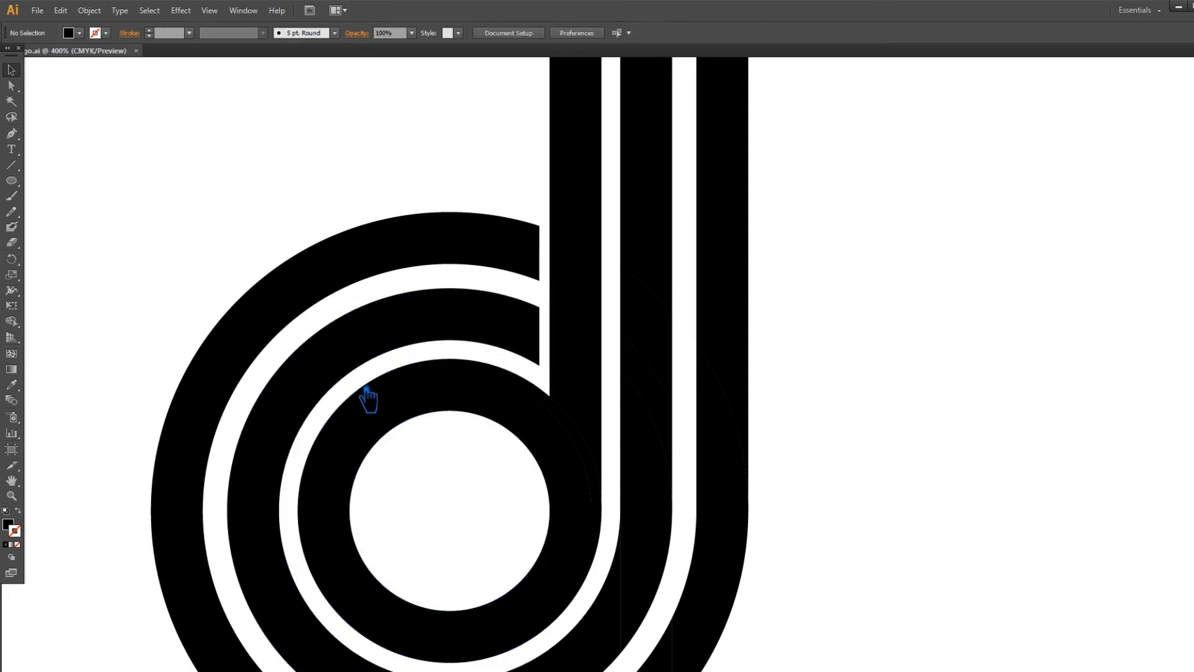
Unite the inner ring with its connecting arc into one compound d shape and zoom out.
drag(365, 391, 611, 567)
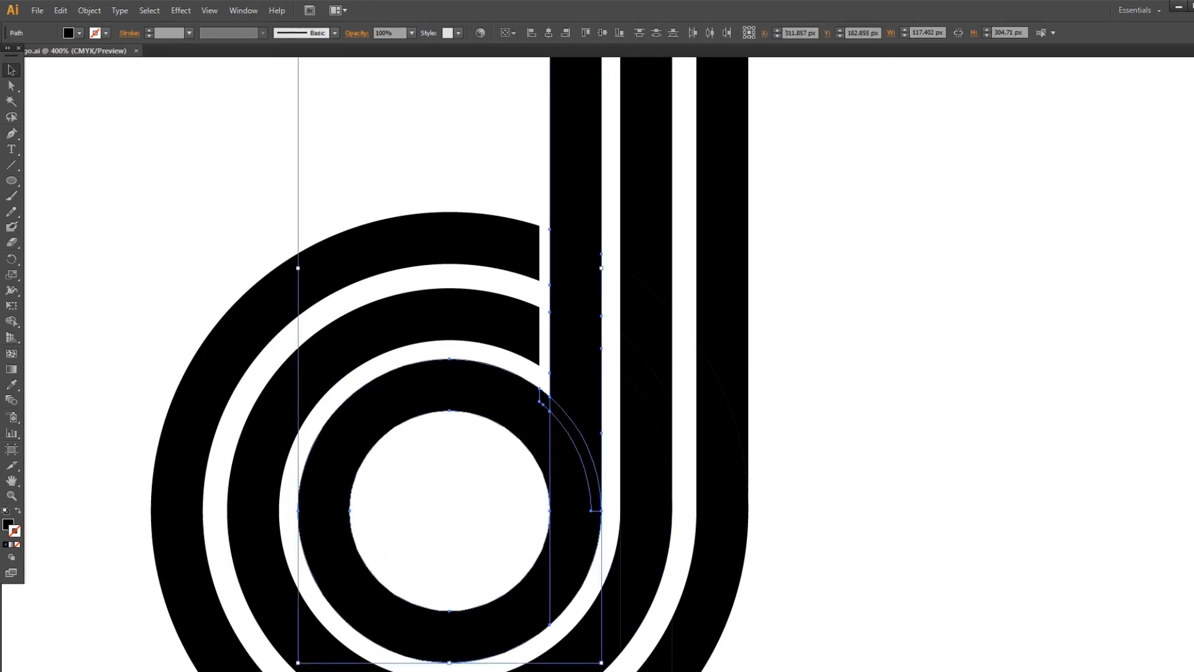
key(ctrl+shift+F9)
click(1074, 364)
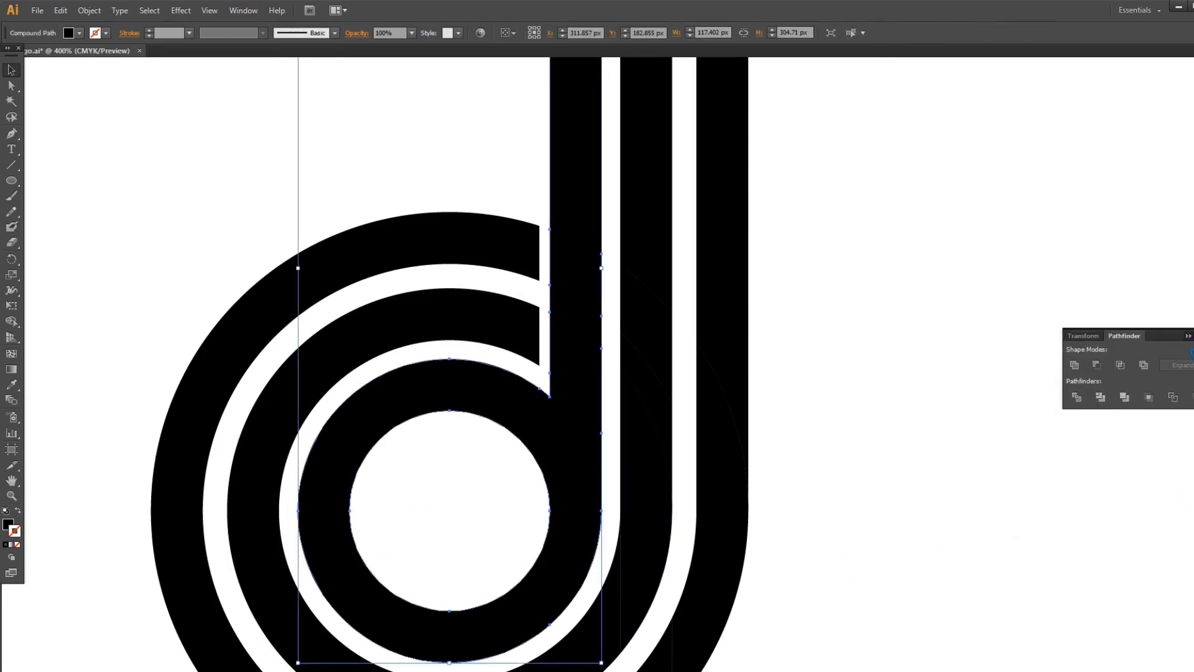
key(ctrl+shift+F9)
click(878, 323)
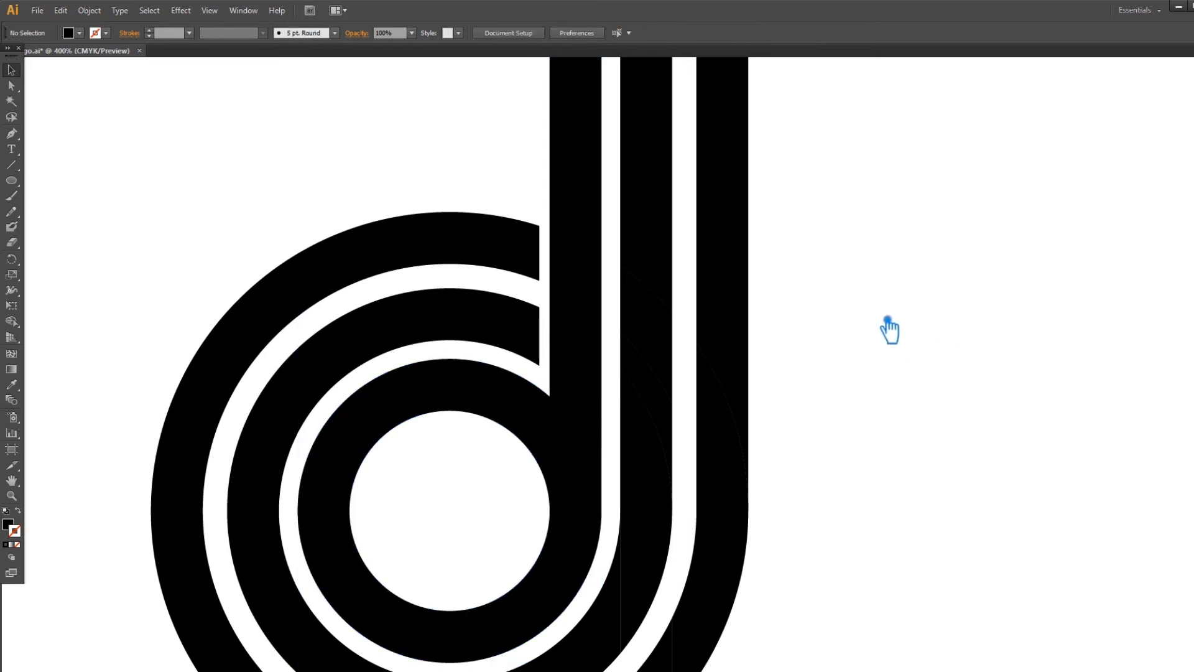
key(ctrl+minus)
key(ctrl+minus)
key(ctrl+minus)
key(ctrl+minus)
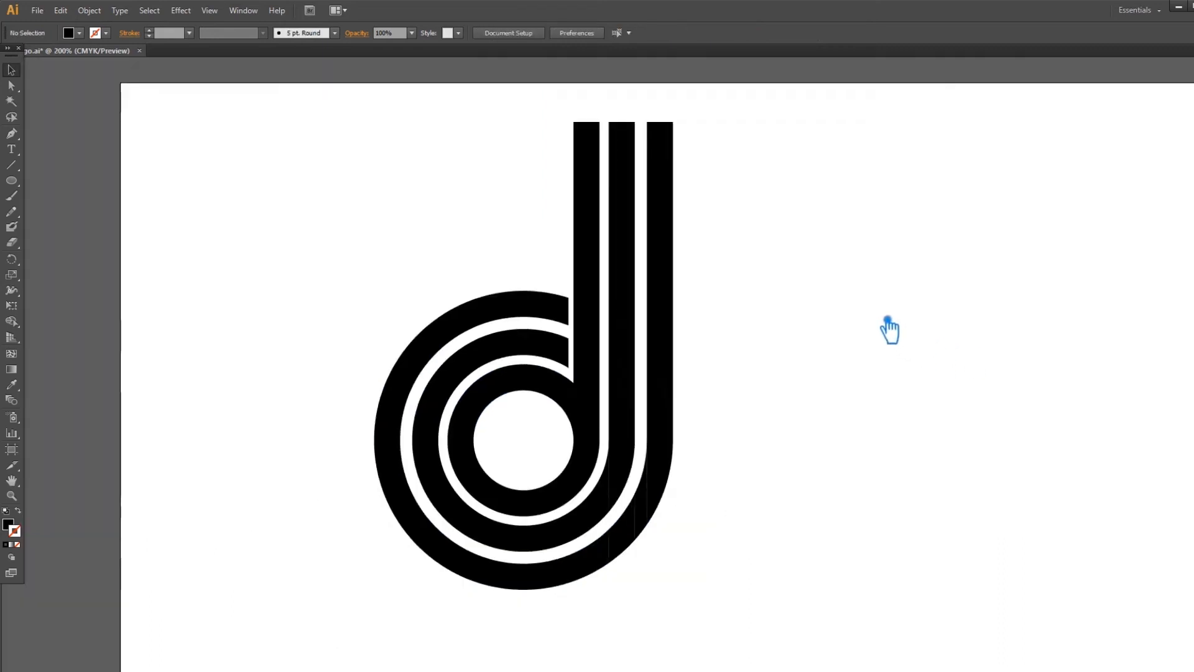
Select all the d logo pieces and unite them with Pathfinder.
drag(724, 508, 418, 287)
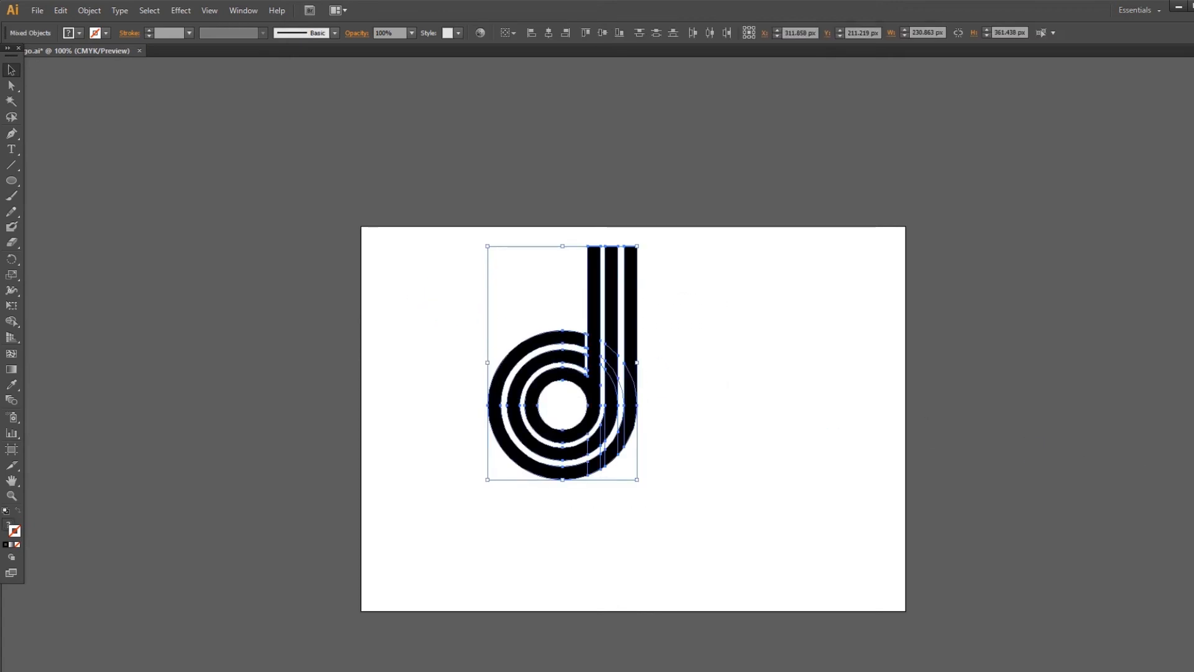
key(ctrl+shift+F9)
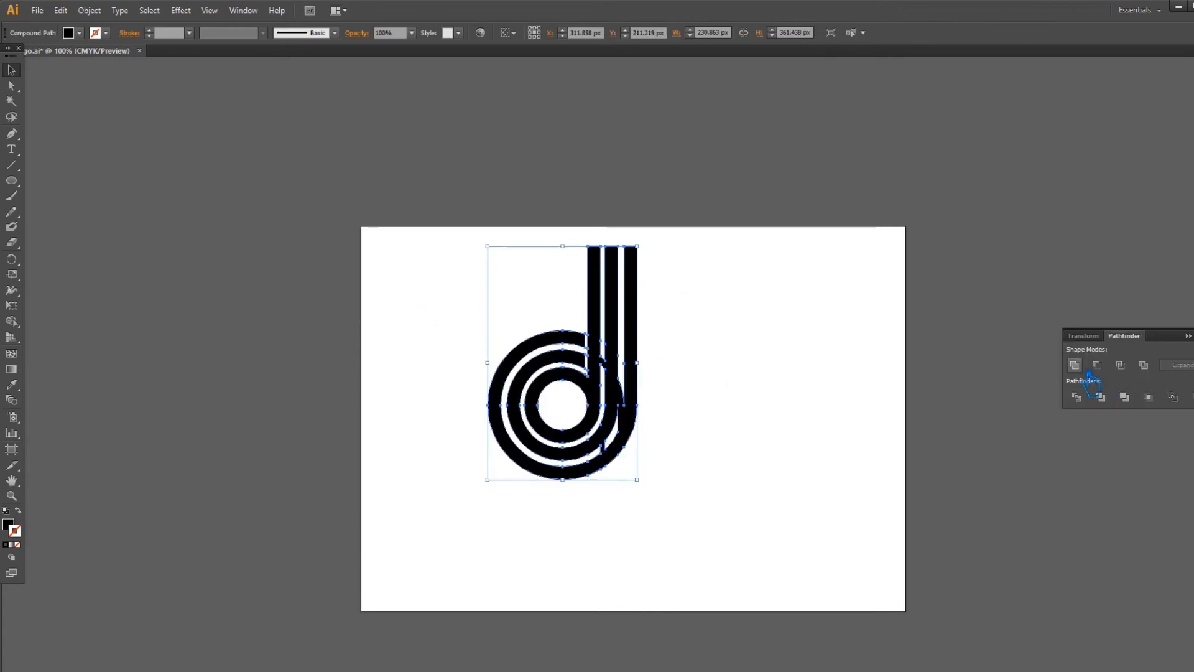
click(1085, 372)
key(ctrl+shift+F9)
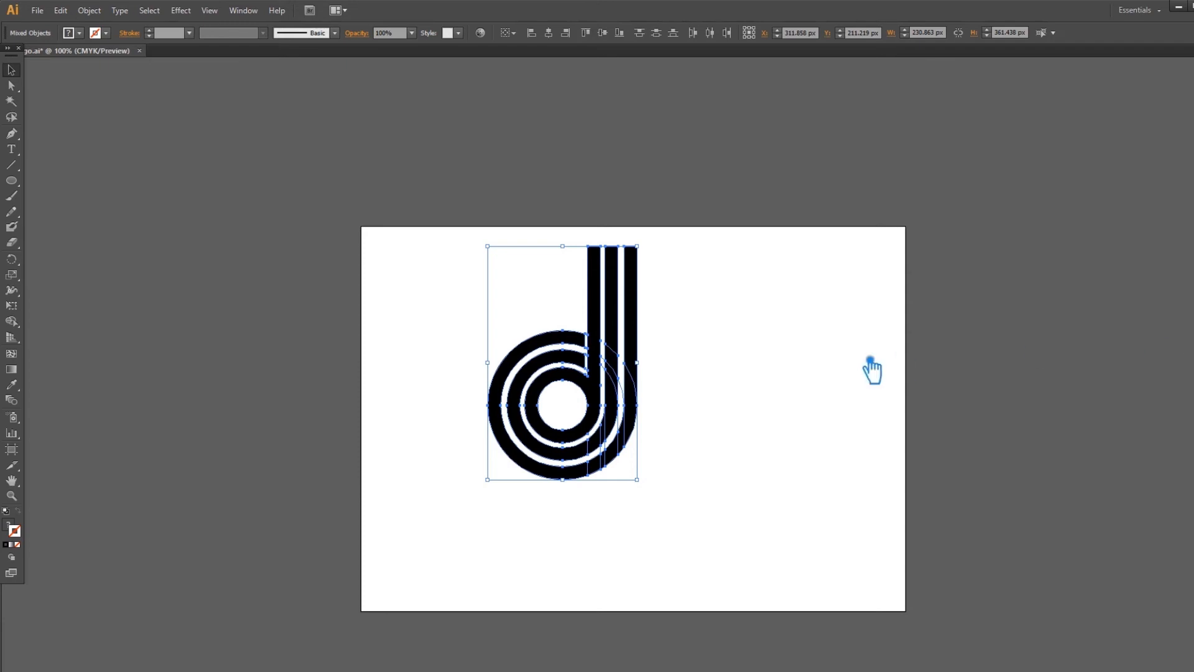
click(835, 373)
key(ctrl+plus)
key(ctrl+plus)
key(ctrl+plus)
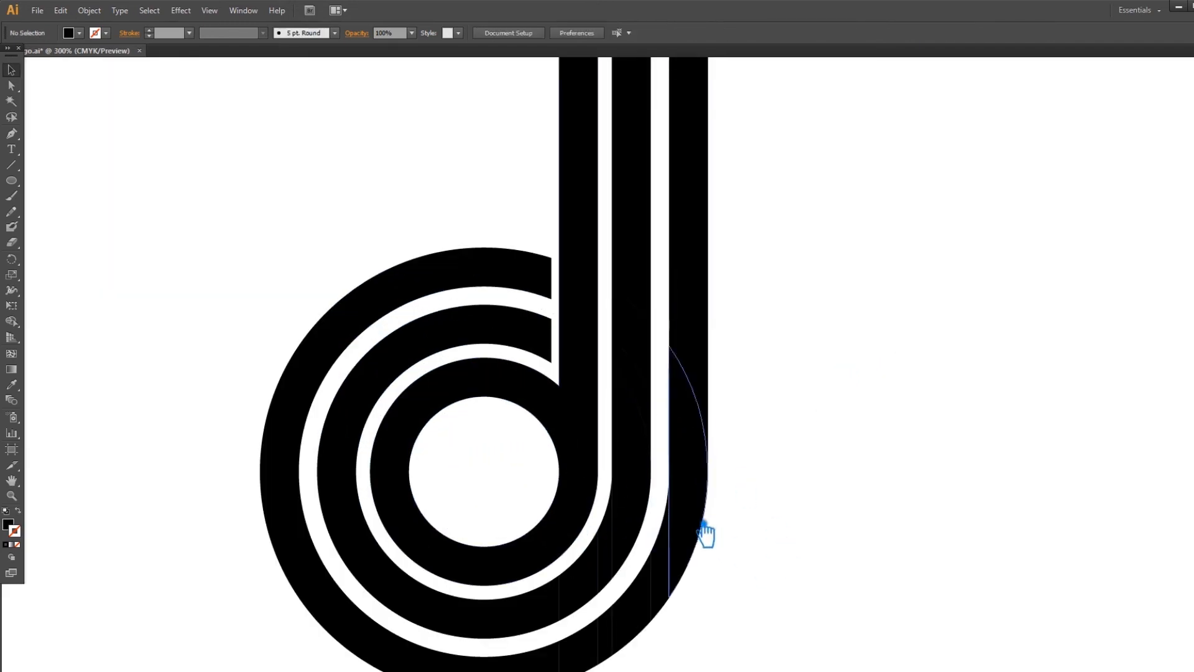
Divide the overlapping logo paths into separate pieces with Pathfinder Divide.
drag(856, 605, 163, 232)
click(816, 381)
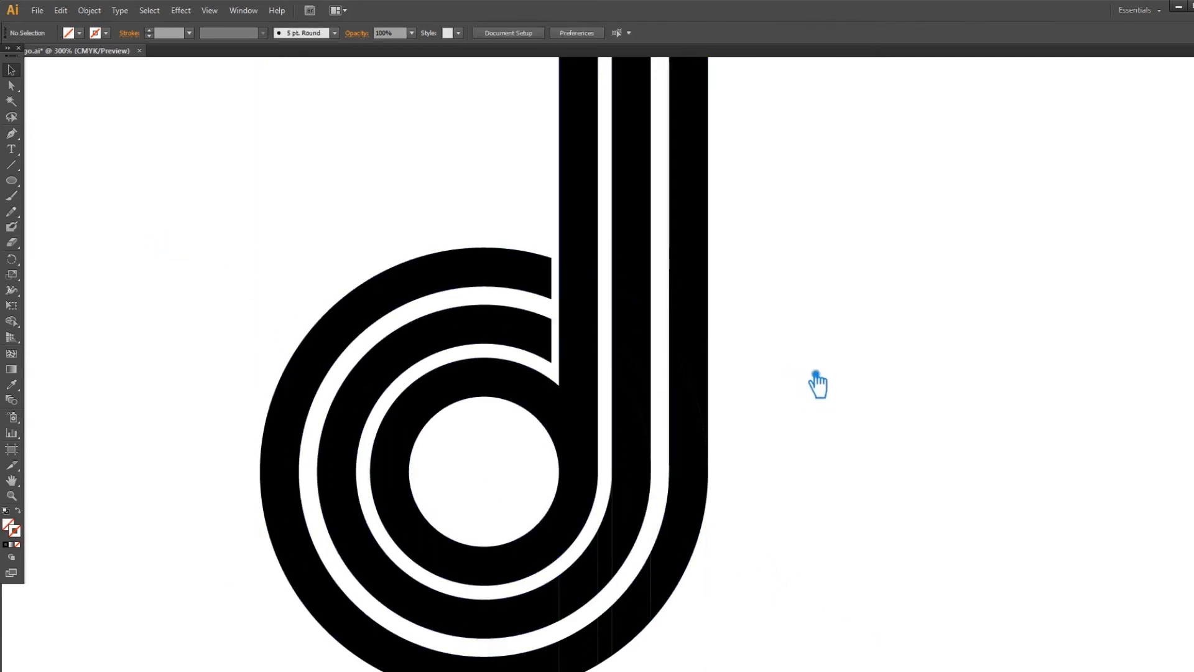
drag(870, 559, 177, 196)
key(shift+ctrl+F9)
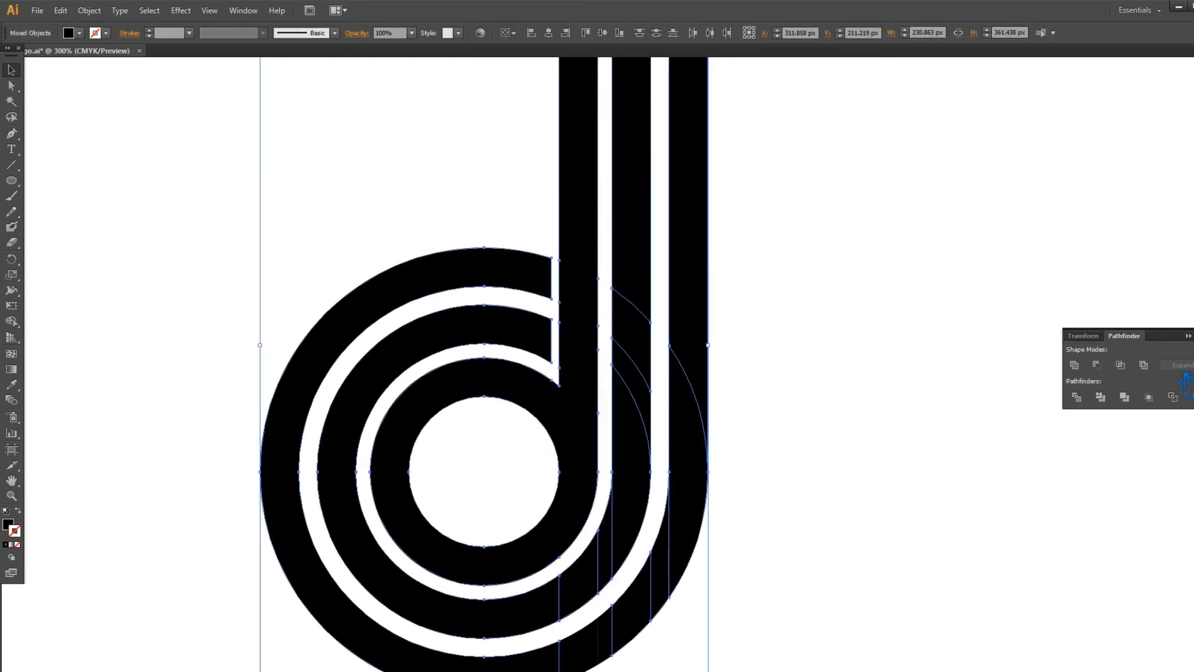
click(1100, 396)
click(887, 487)
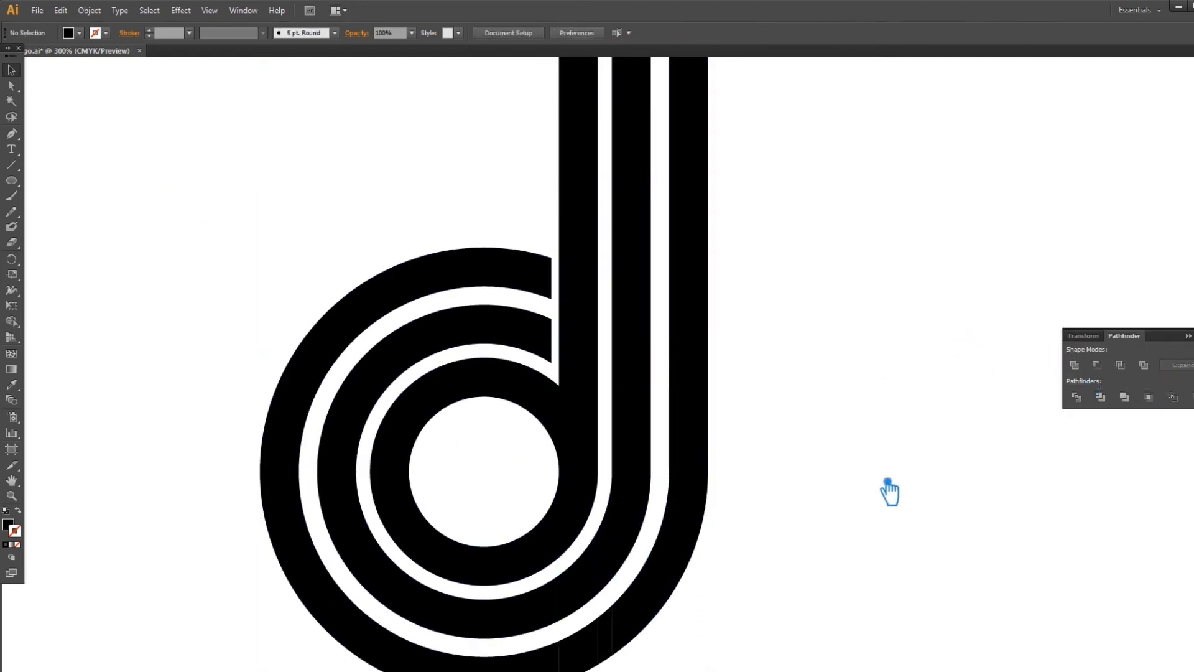
Unite the selected lower logo pieces into one band and save the document.
scroll(873, 411, down, 5)
drag(770, 546, 543, 412)
click(1075, 366)
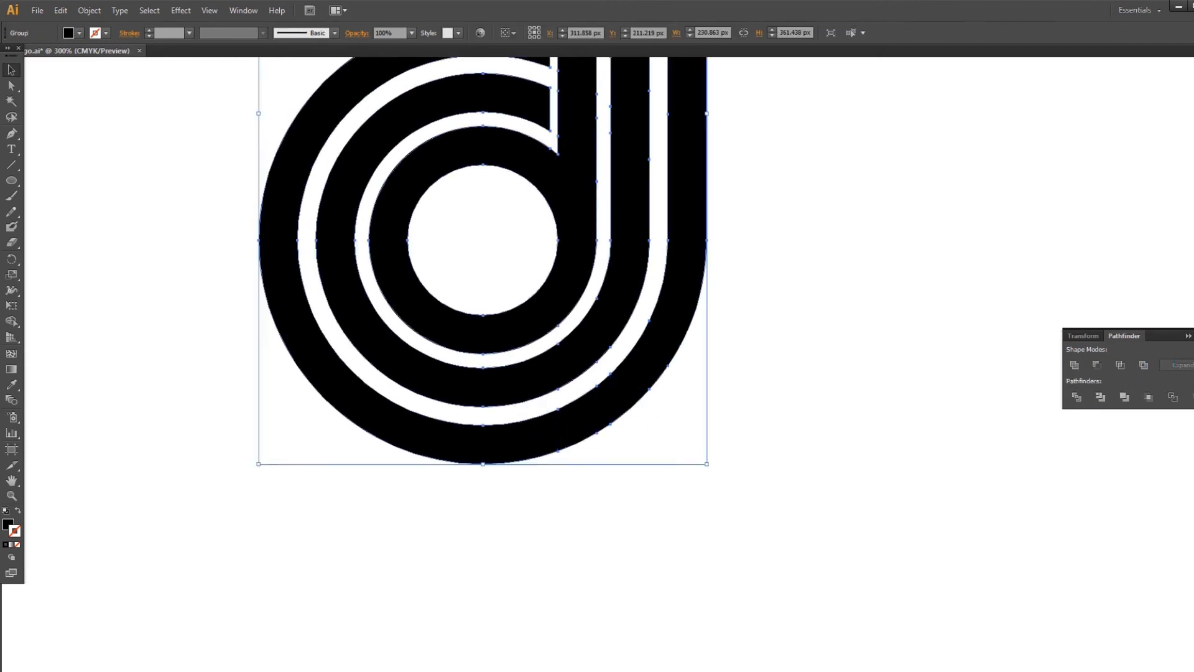
click(1189, 336)
click(984, 301)
drag(879, 243, 909, 418)
key(ctrl+minus)
key(ctrl+minus)
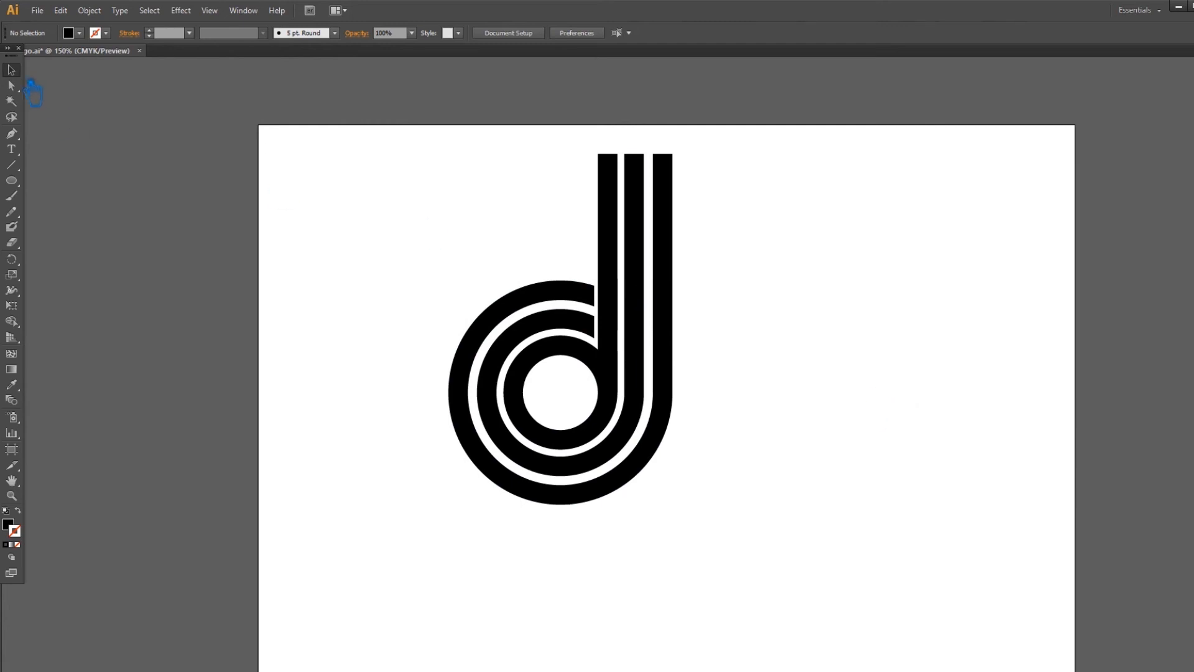
key(ctrl+s)
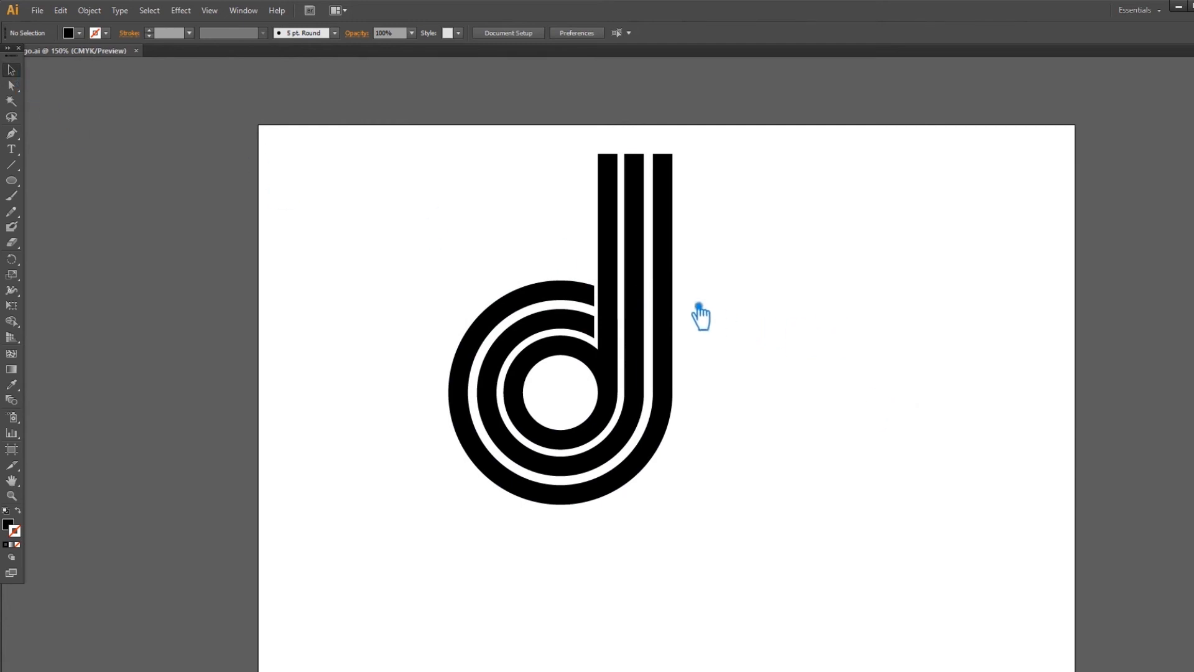
Ungroup the logo group into separate pieces.
click(623, 279)
right_click(616, 267)
click(674, 342)
click(825, 478)
Move the whole logo down and to the right on the artboard.
drag(824, 477, 766, 383)
drag(733, 445, 395, 206)
drag(556, 286, 596, 319)
click(750, 319)
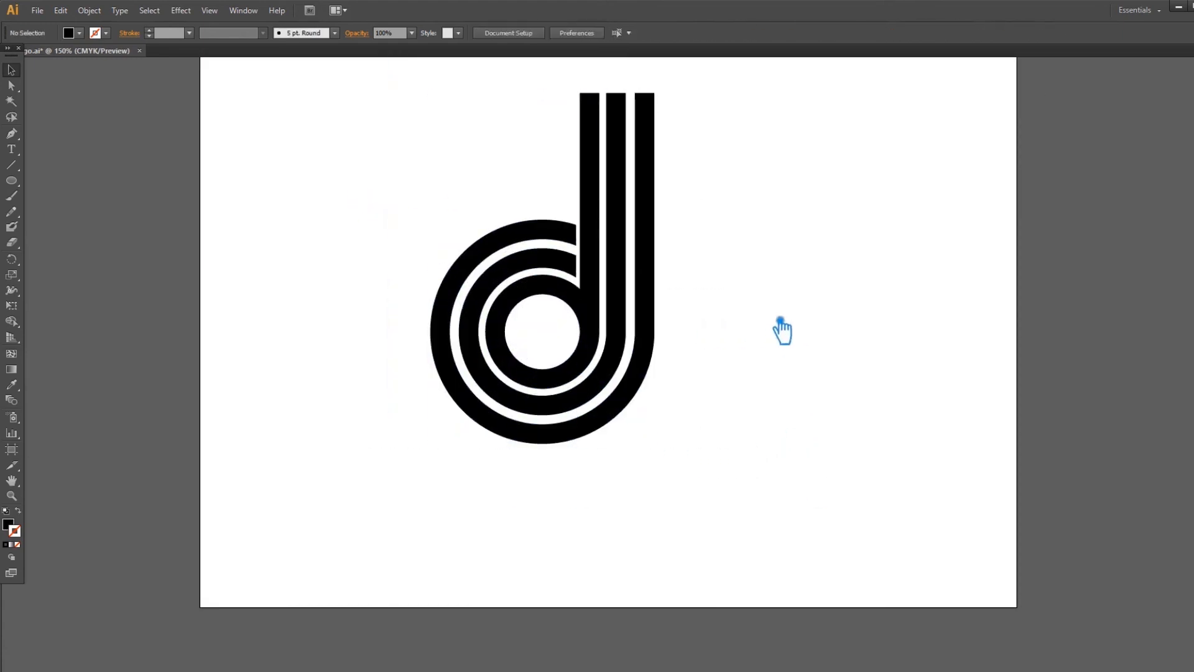
drag(750, 319, 809, 411)
click(658, 408)
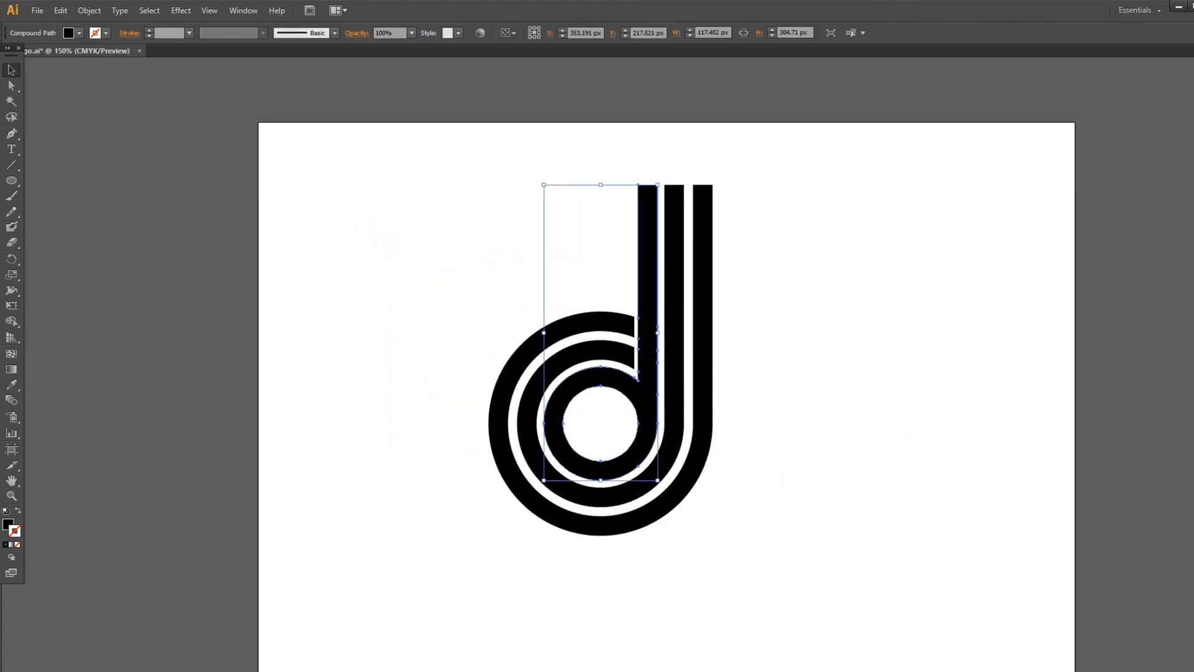
Fill the inner d band with dark brown-red 601111, switching the Color panel to HSB.
double_click(15, 530)
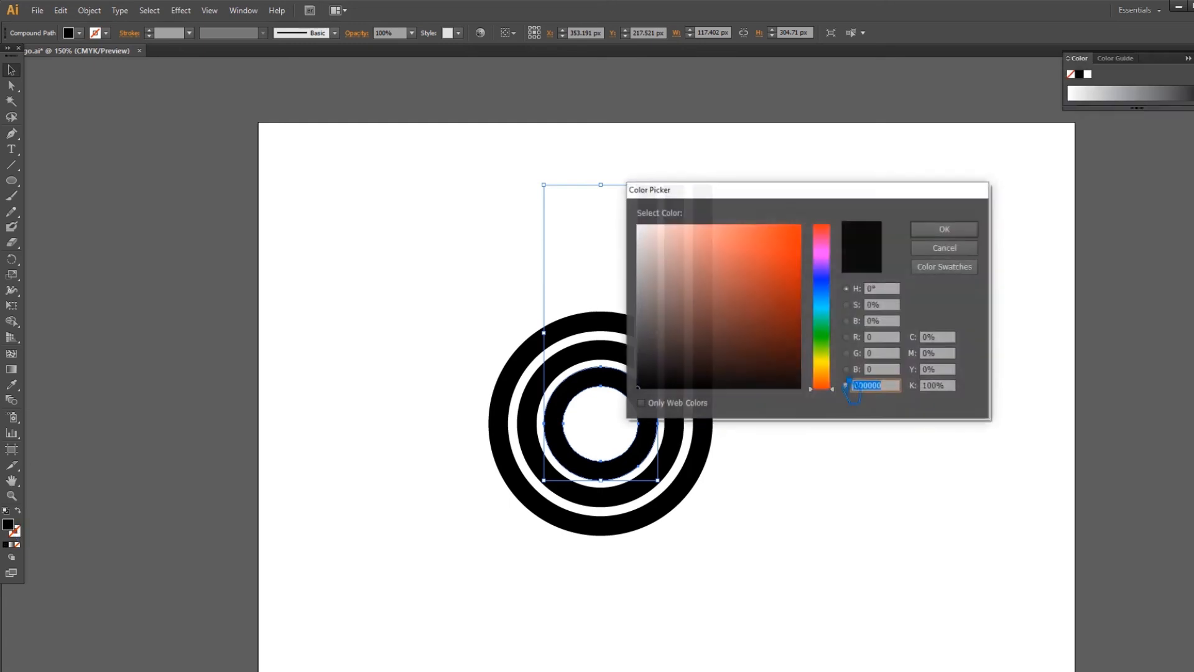
click(769, 309)
click(944, 229)
click(1187, 57)
click(1135, 111)
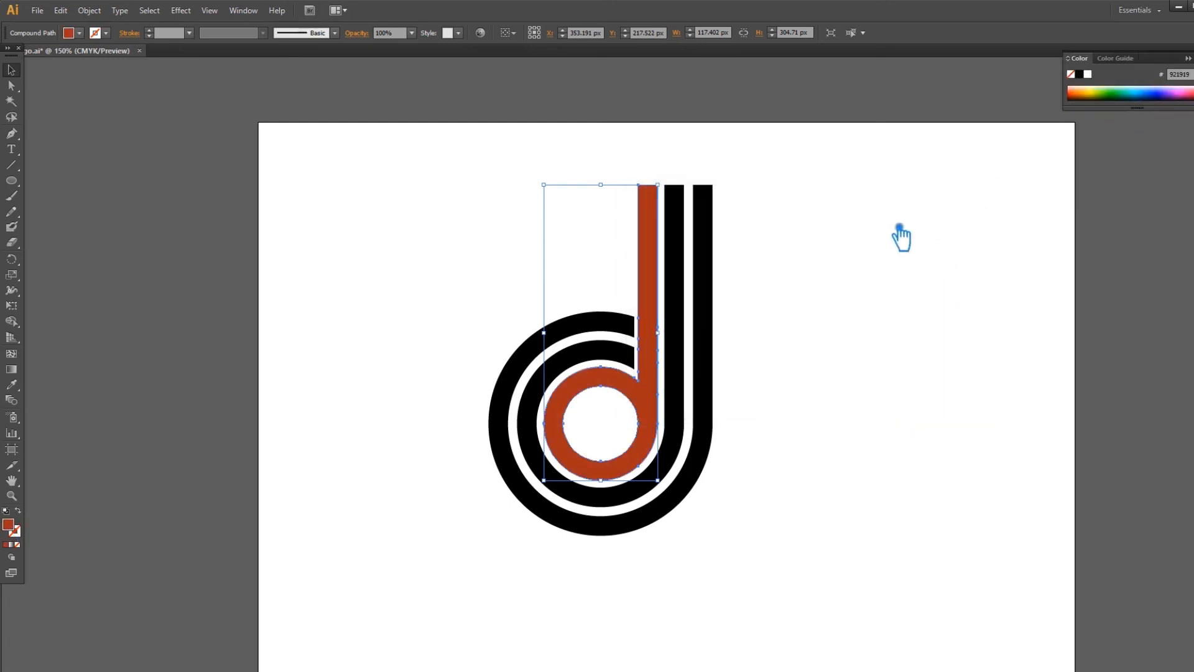
double_click(15, 530)
click(772, 327)
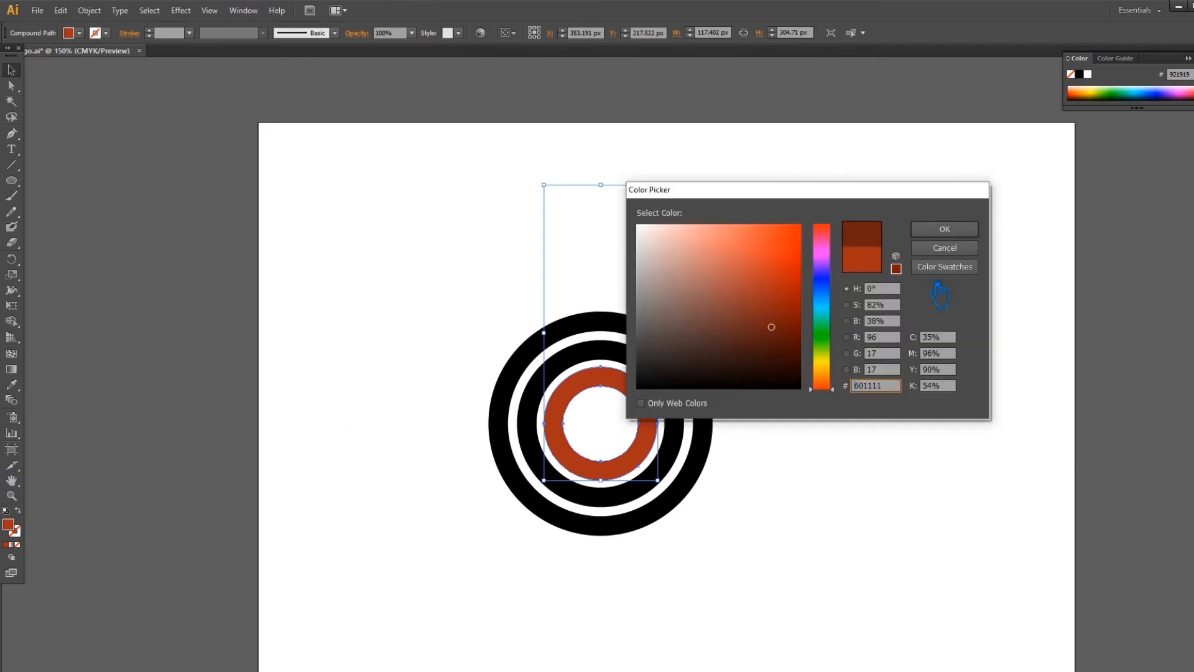
click(944, 230)
Colour the middle band a brighter rust red.
click(688, 354)
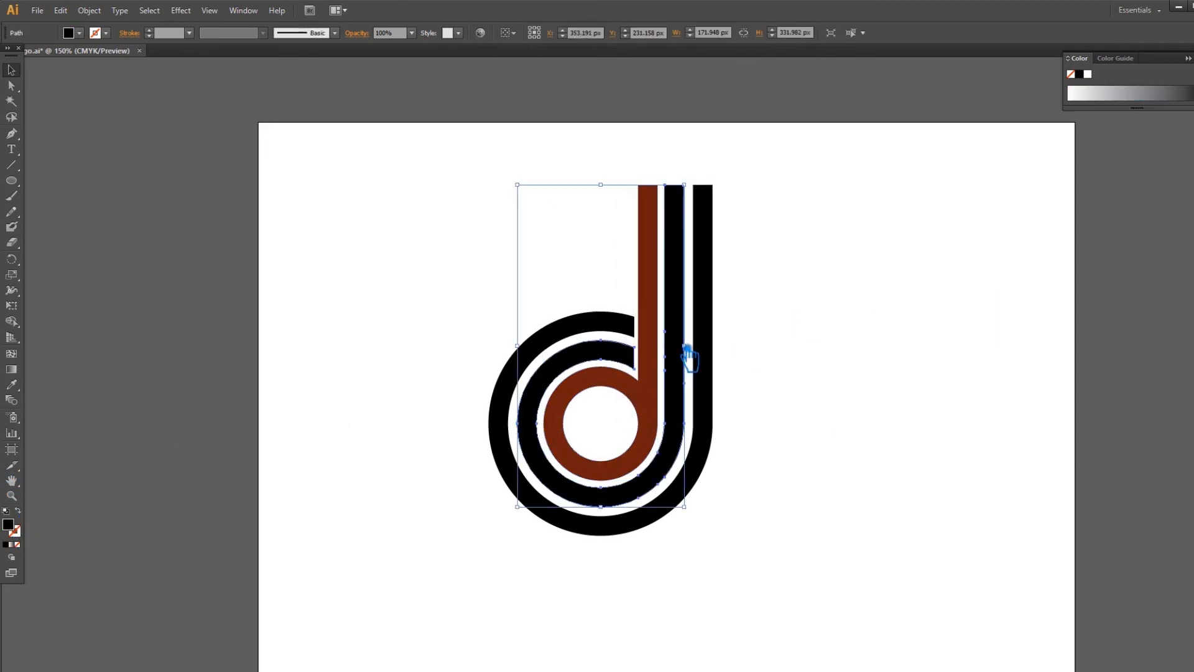
key(i)
click(641, 400)
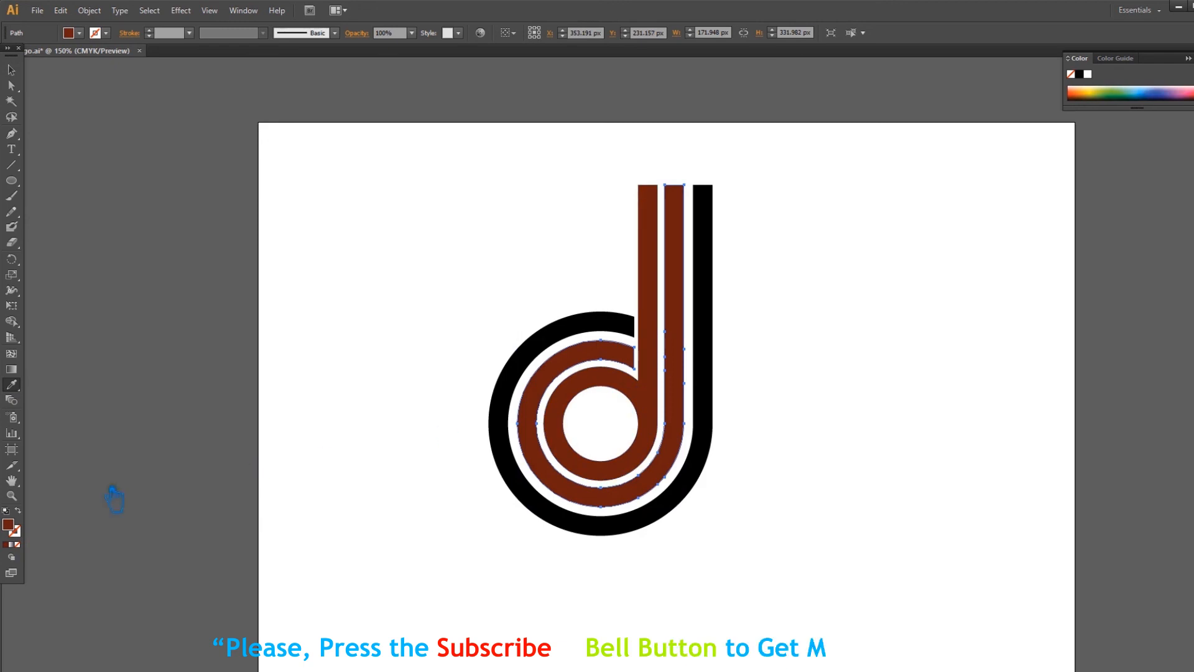
double_click(23, 527)
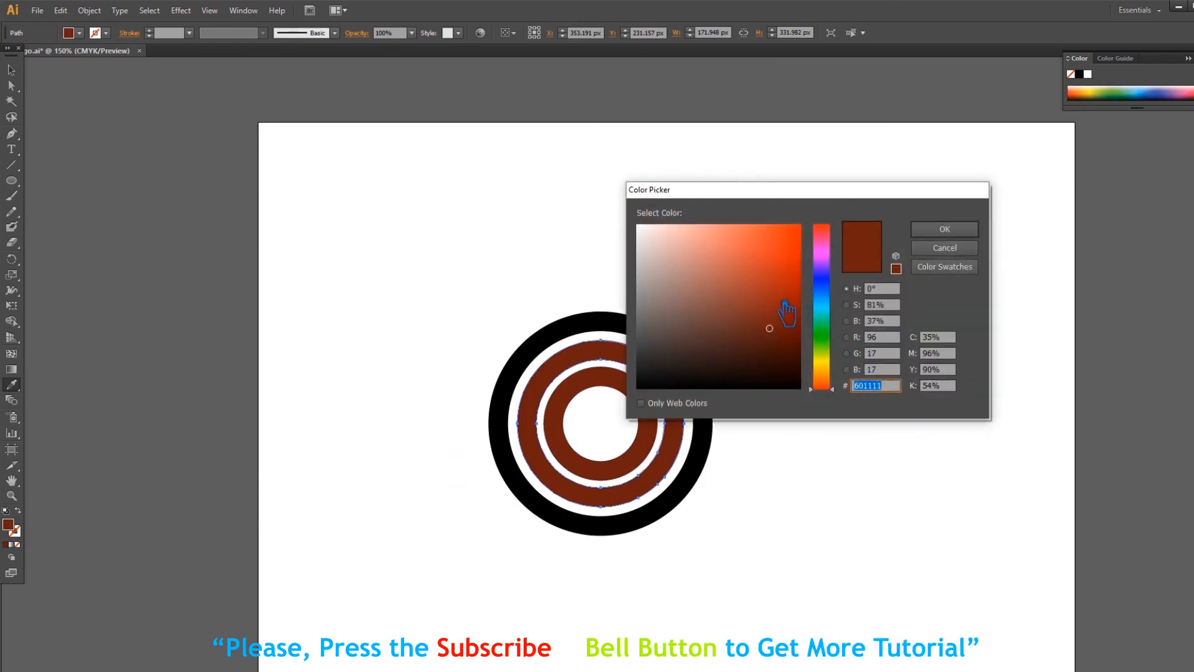
click(782, 302)
click(944, 230)
Colour the outer band bright orange, then deselect the logo.
key(v)
click(553, 346)
key(i)
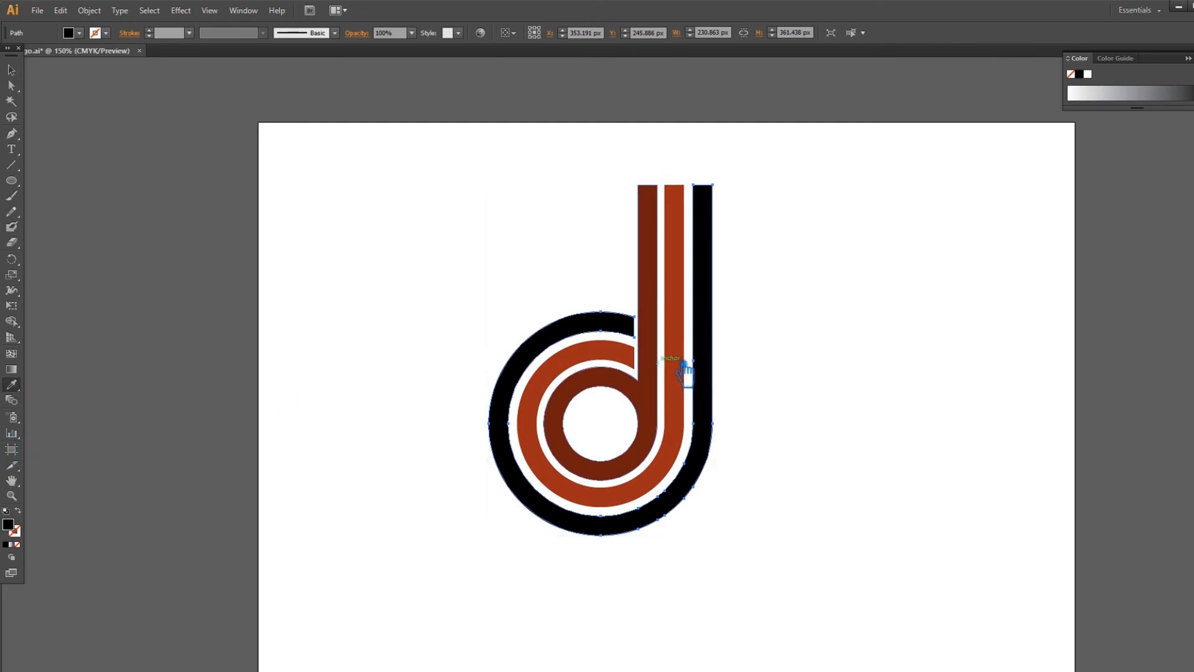
click(683, 368)
double_click(10, 525)
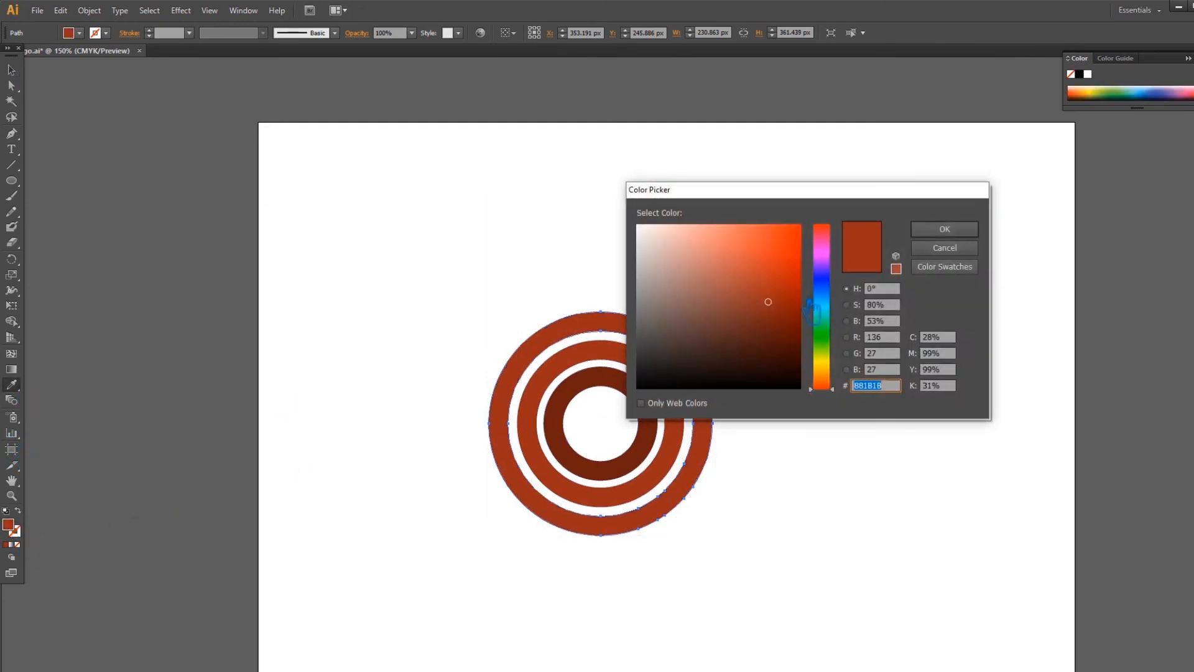
click(768, 268)
click(781, 249)
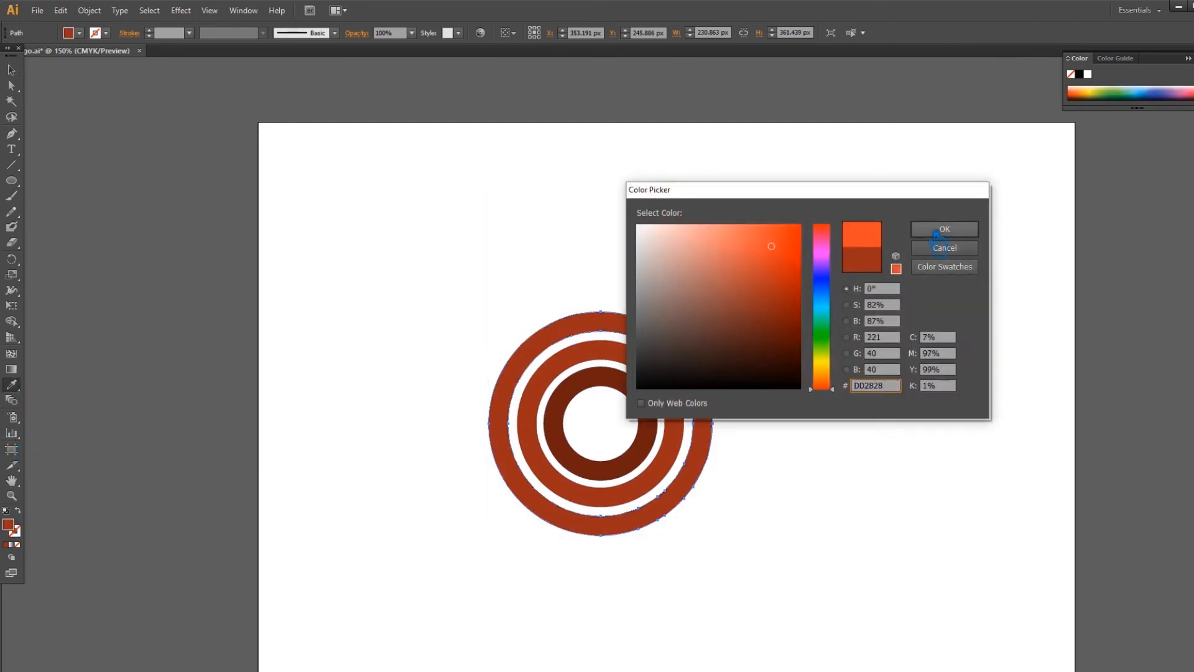
click(946, 229)
click(15, 71)
click(285, 123)
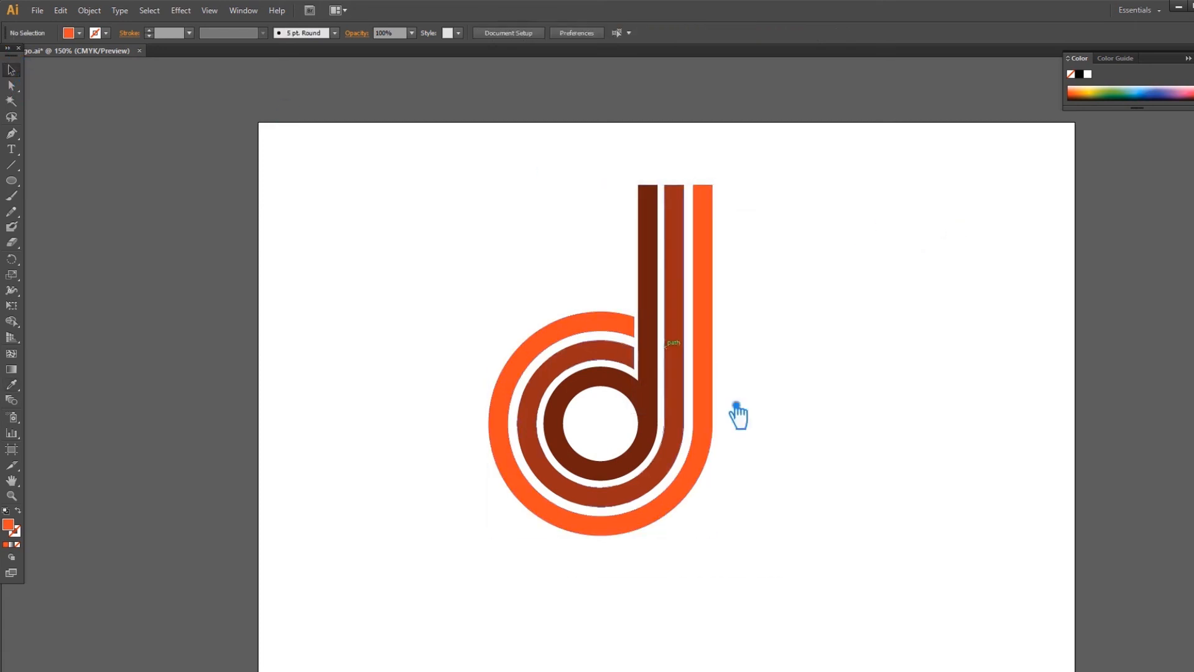
key(ctrl+a)
click(956, 389)
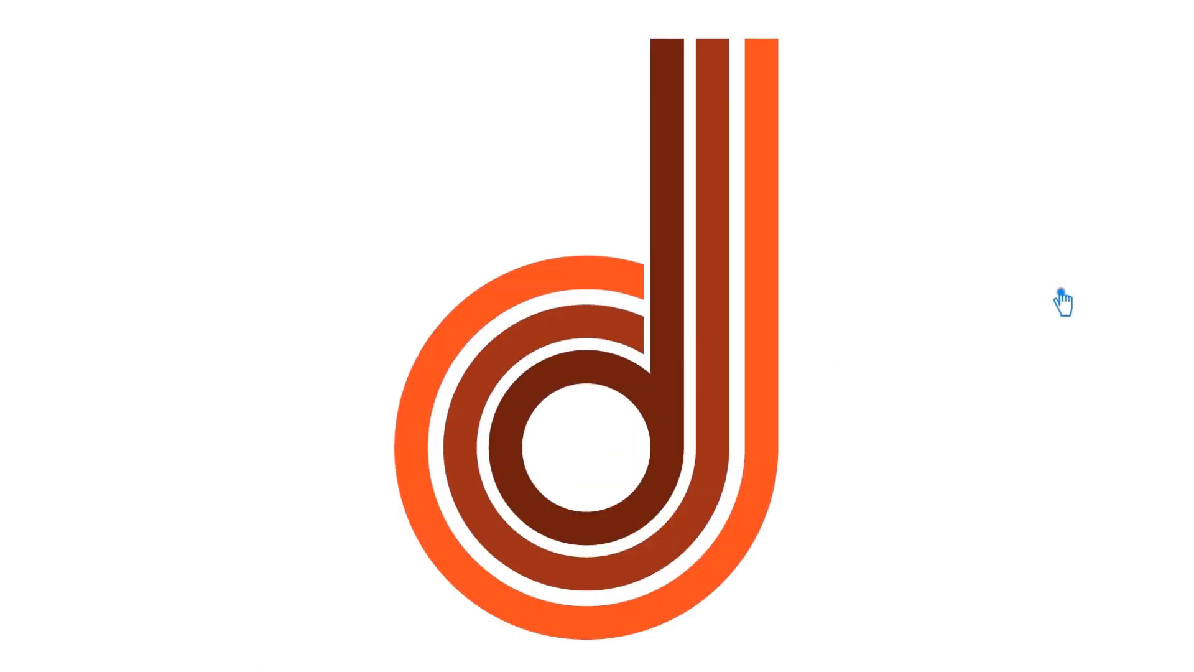